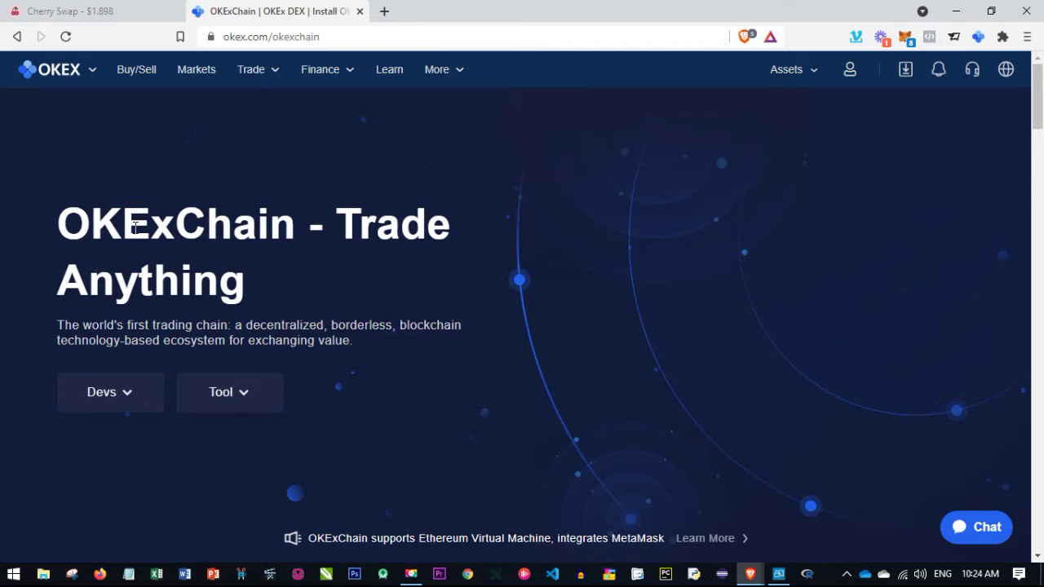
{"action": "left_click_drag", "start_coordinate": [77, 232], "coordinate": [414, 216]}
{"action": "left_click", "coordinate": [415, 216]}
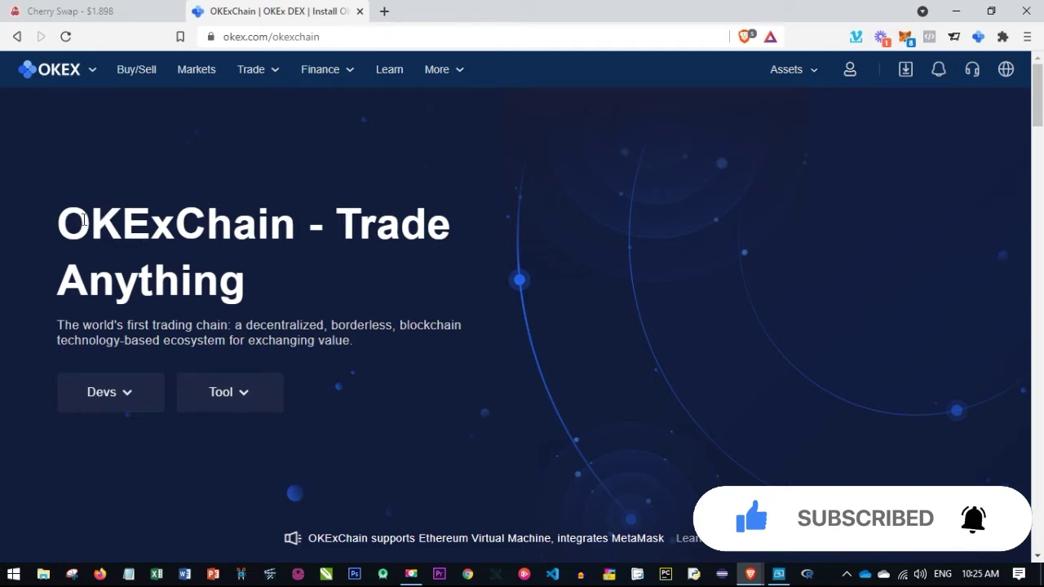
{"action": "left_click_drag", "start_coordinate": [59, 219], "coordinate": [258, 229]}
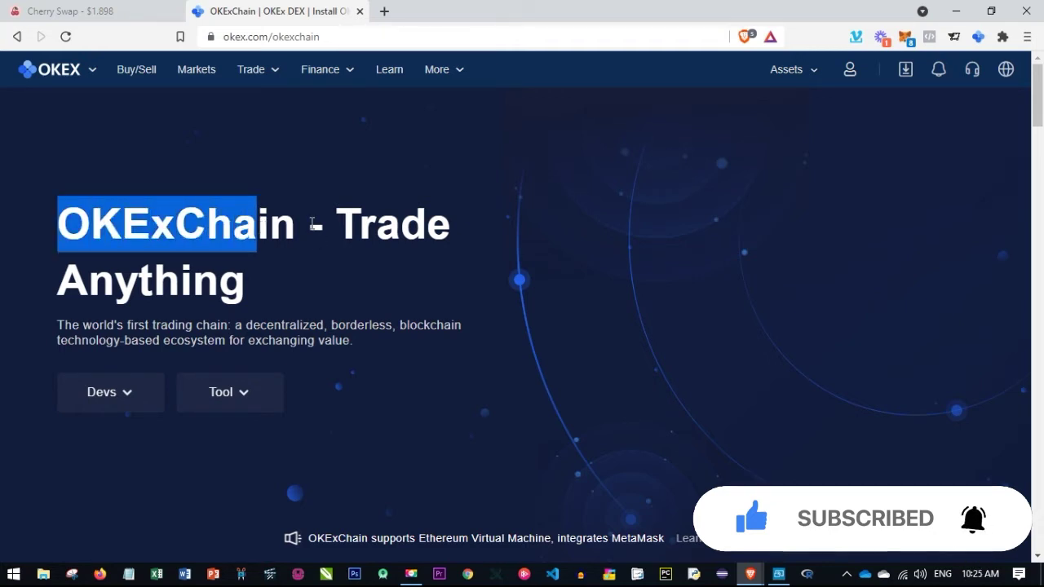
{"action": "left_click", "coordinate": [208, 252]}
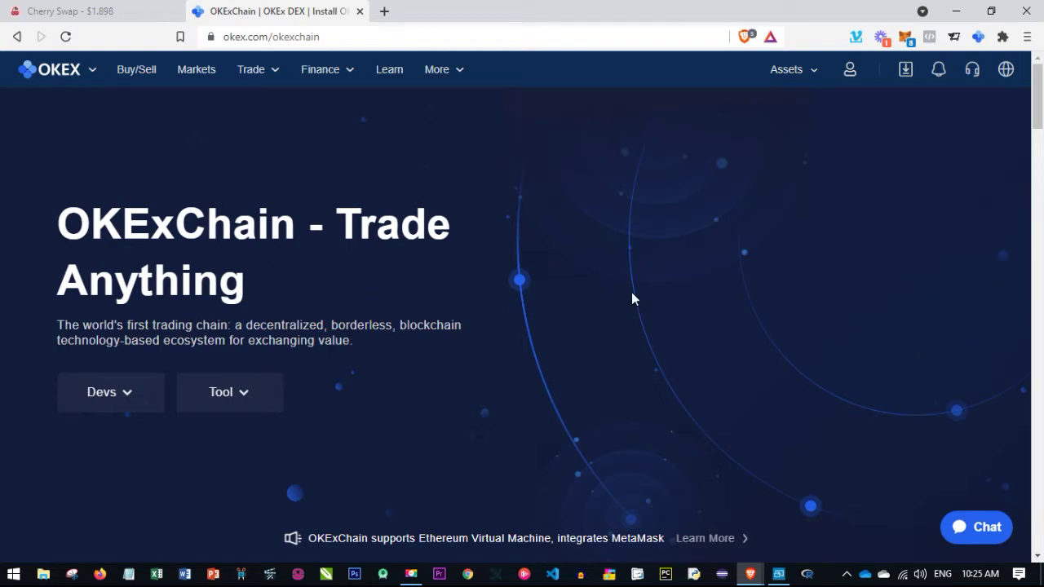
Switch to the mirrored phone and create an OKExChain wallet with a wallet name and password, agreeing to the service regulations
{"action": "left_click", "coordinate": [778, 574]}
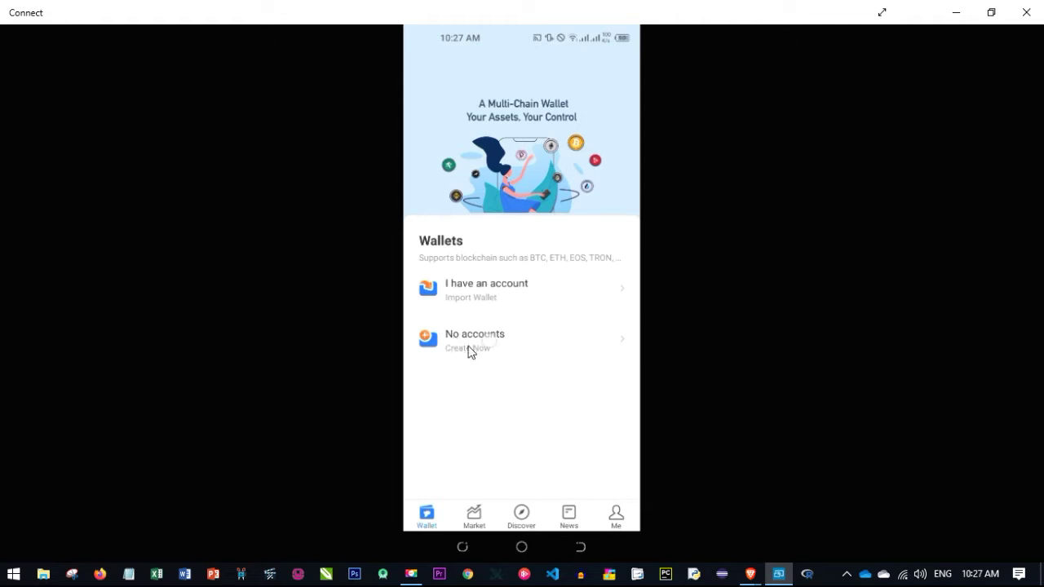
{"action": "left_click", "coordinate": [469, 342]}
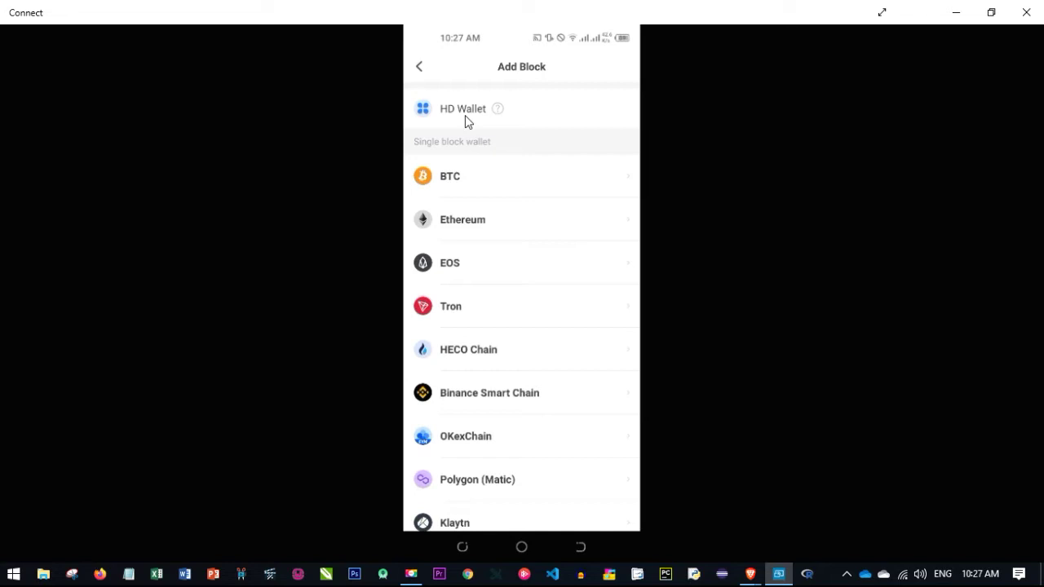
{"action": "left_click", "coordinate": [479, 439]}
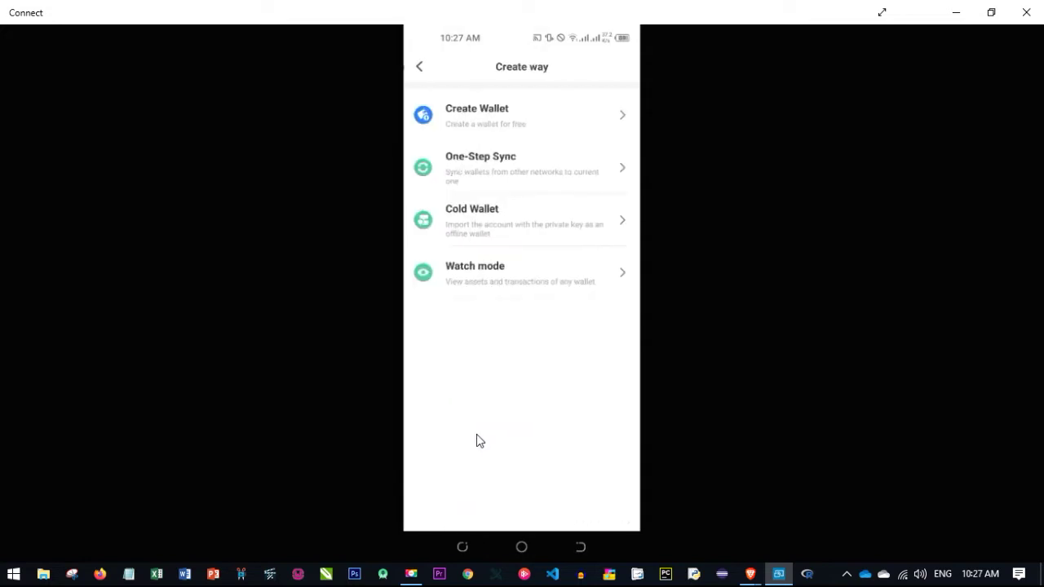
{"action": "right_click", "coordinate": [479, 440]}
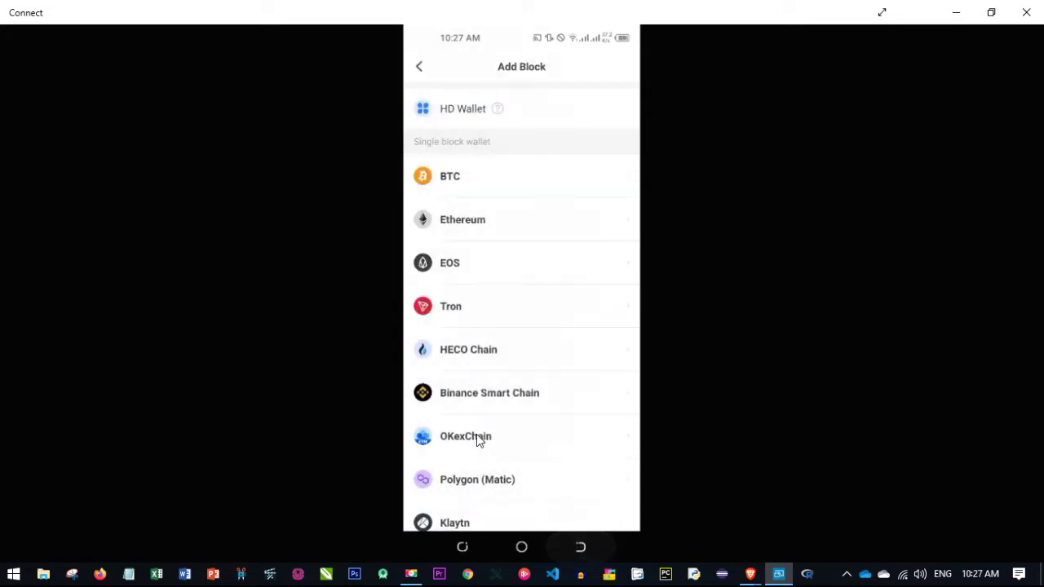
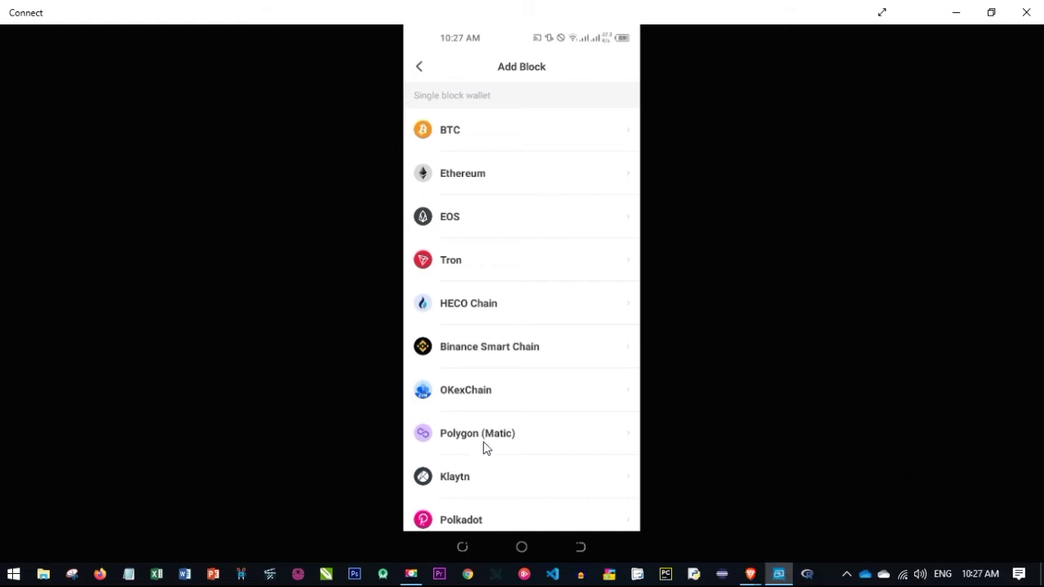
{"action": "left_click", "coordinate": [455, 393]}
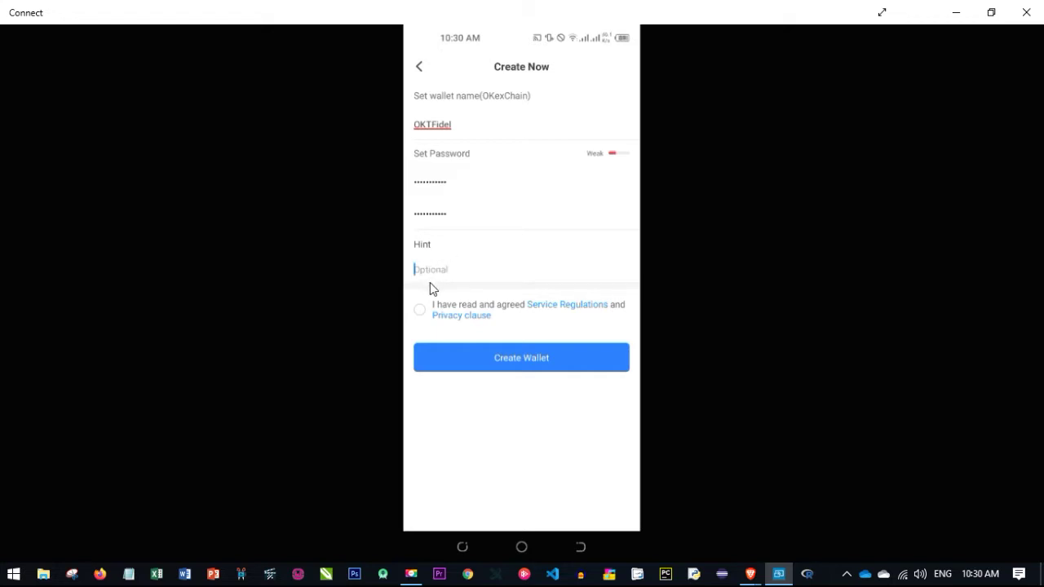
{"action": "left_click", "coordinate": [419, 310]}
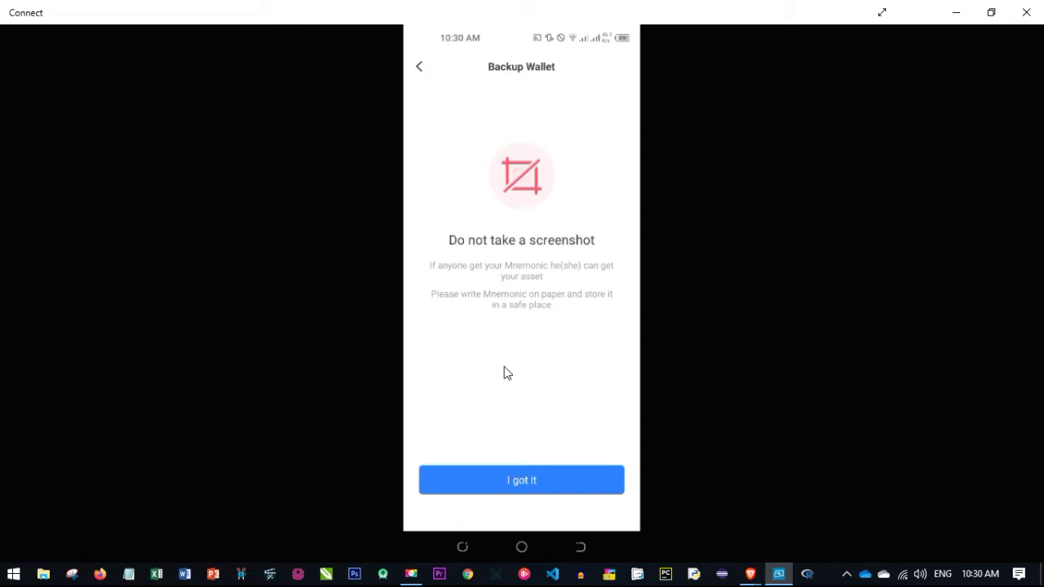
Back up the wallet's mnemonic words, verify them in order and dismiss the wallet-switching tip
{"action": "left_click", "coordinate": [510, 486]}
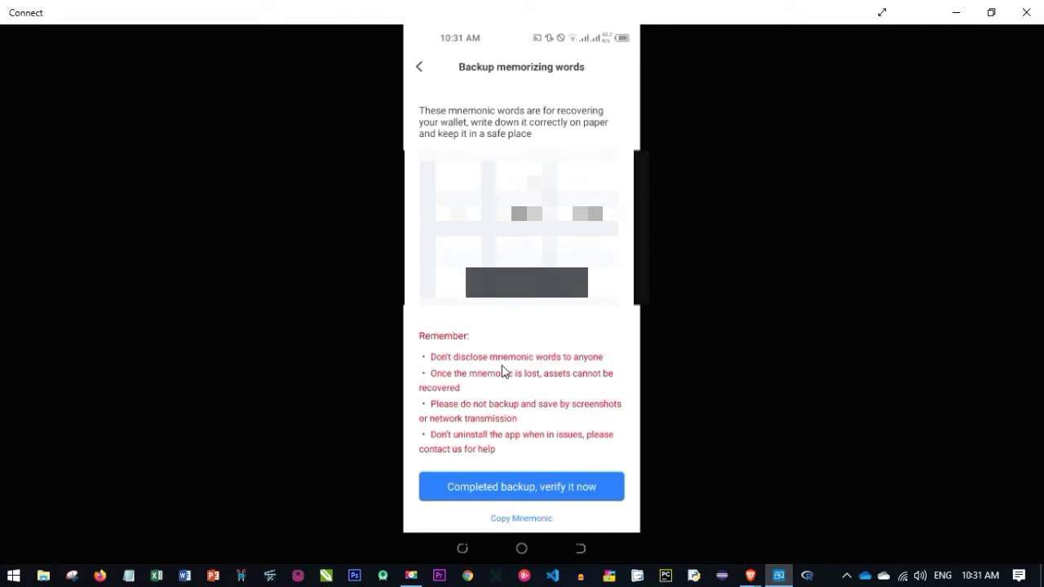
{"action": "left_click", "coordinate": [502, 521]}
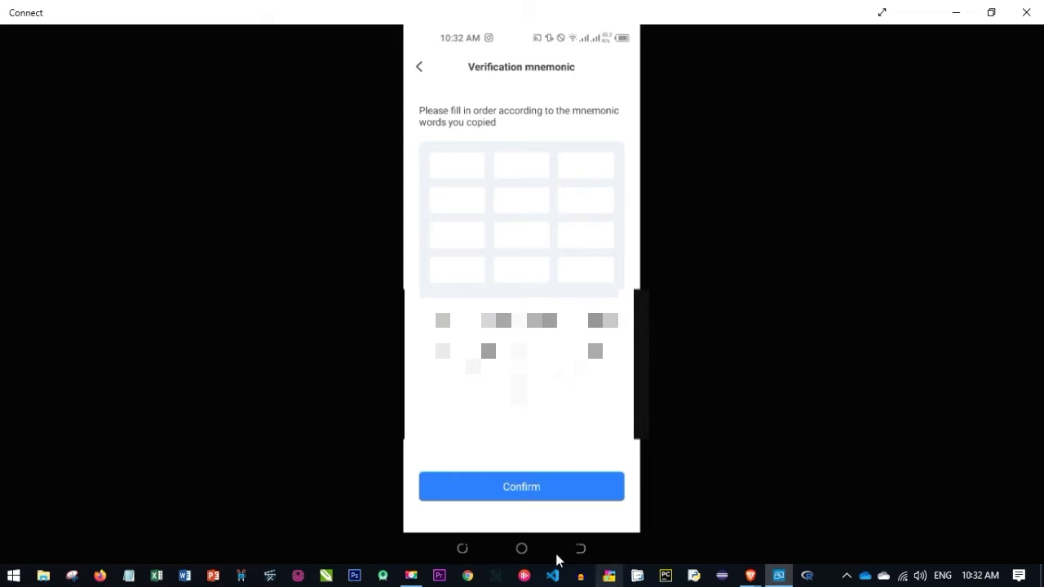
{"action": "left_click", "coordinate": [568, 482]}
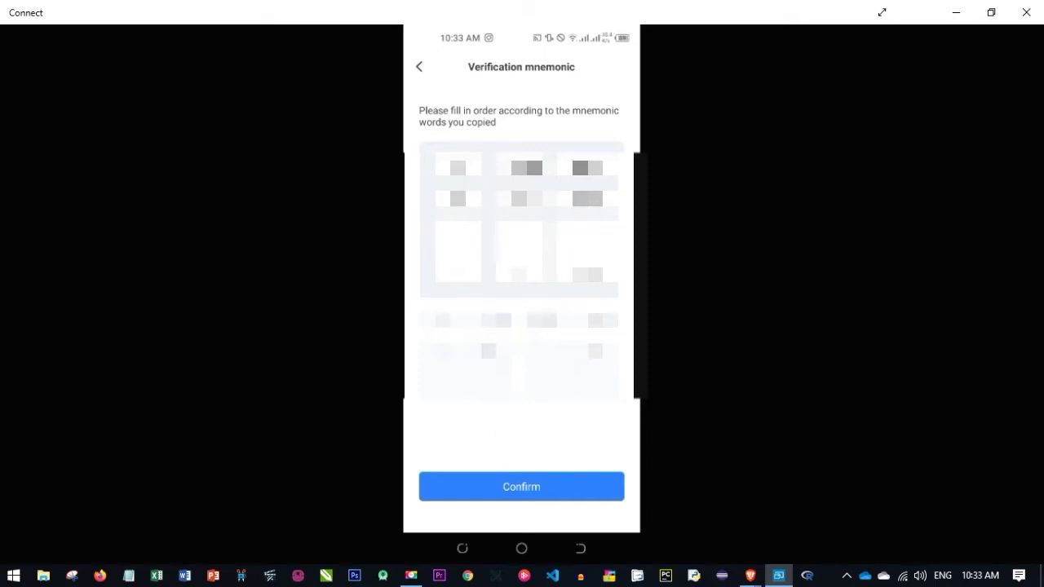
{"action": "left_click", "coordinate": [537, 488]}
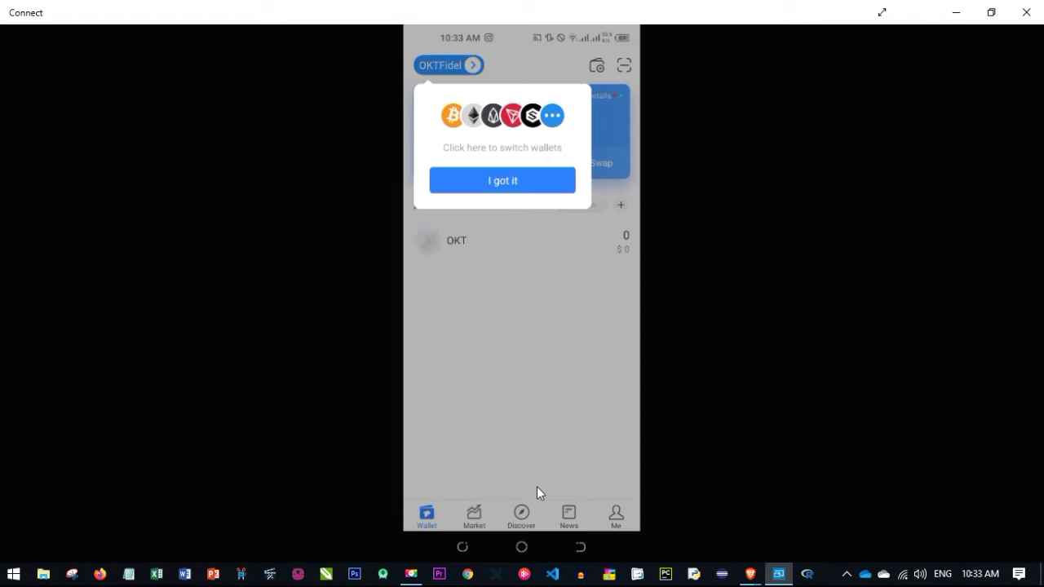
{"action": "left_click", "coordinate": [537, 489]}
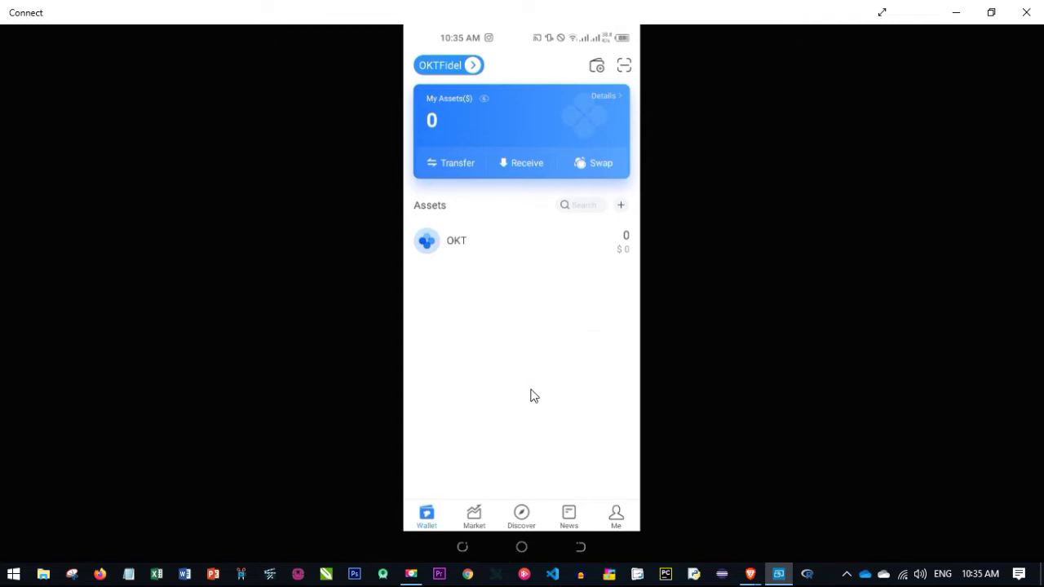
Open the CherrySwap DApp and look at its wallet connection options
{"action": "left_click", "coordinate": [522, 514]}
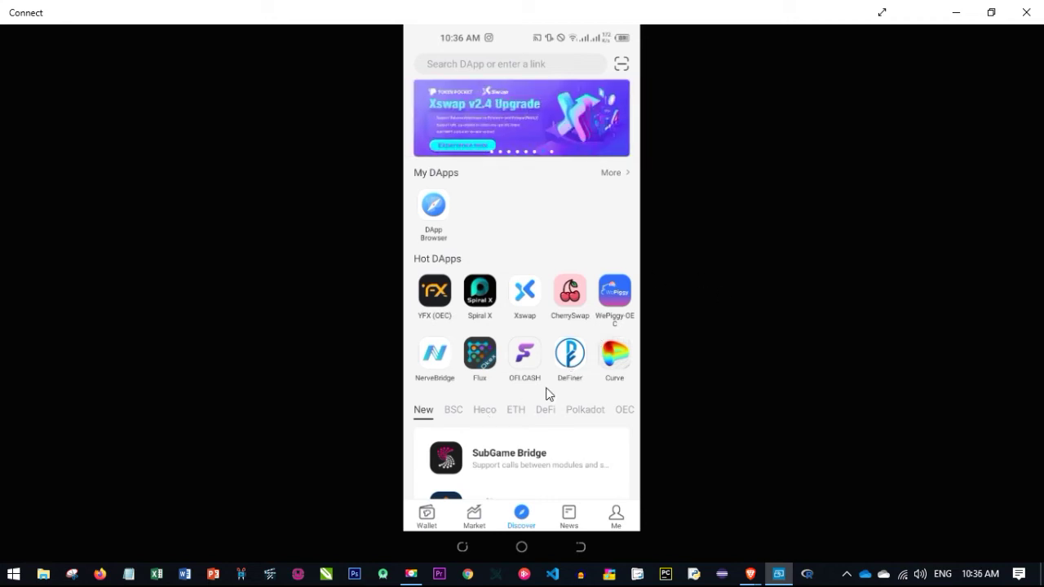
{"action": "left_click", "coordinate": [569, 297]}
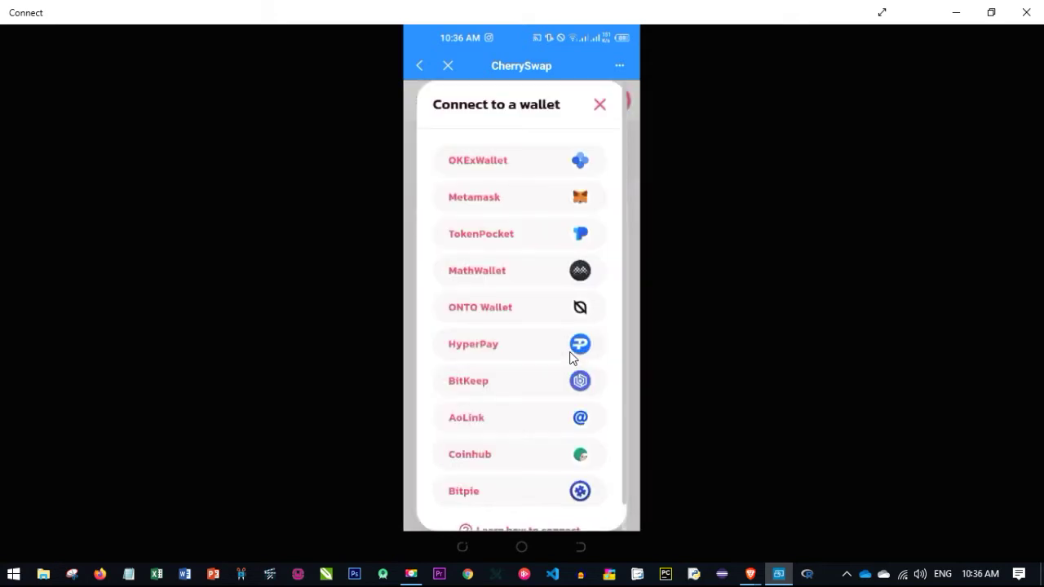
Open the new wallet's receive page and copy its receiving address, turning off the transfer reminder
{"action": "left_click", "coordinate": [512, 174]}
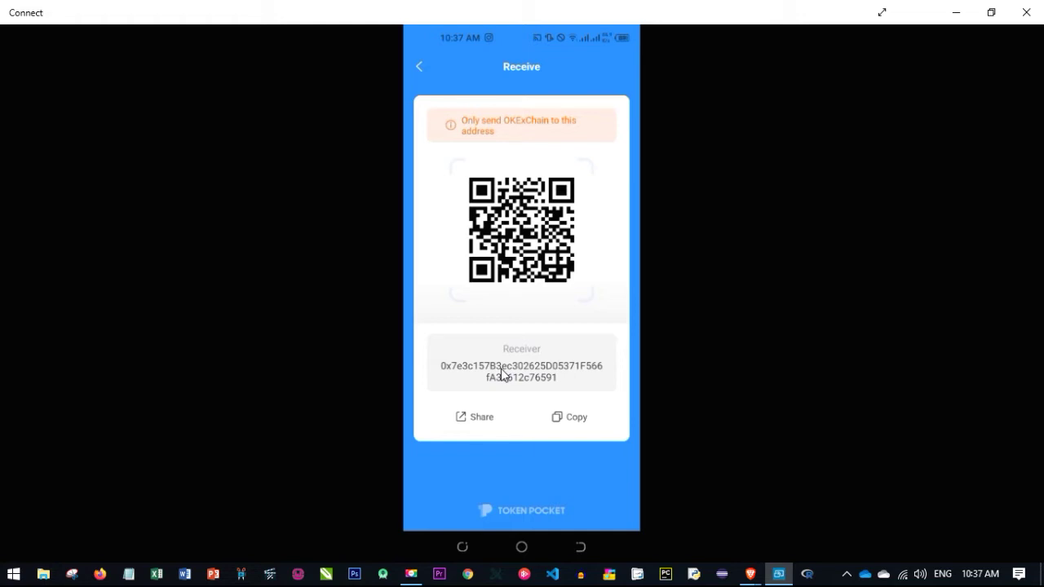
{"action": "left_click", "coordinate": [503, 375]}
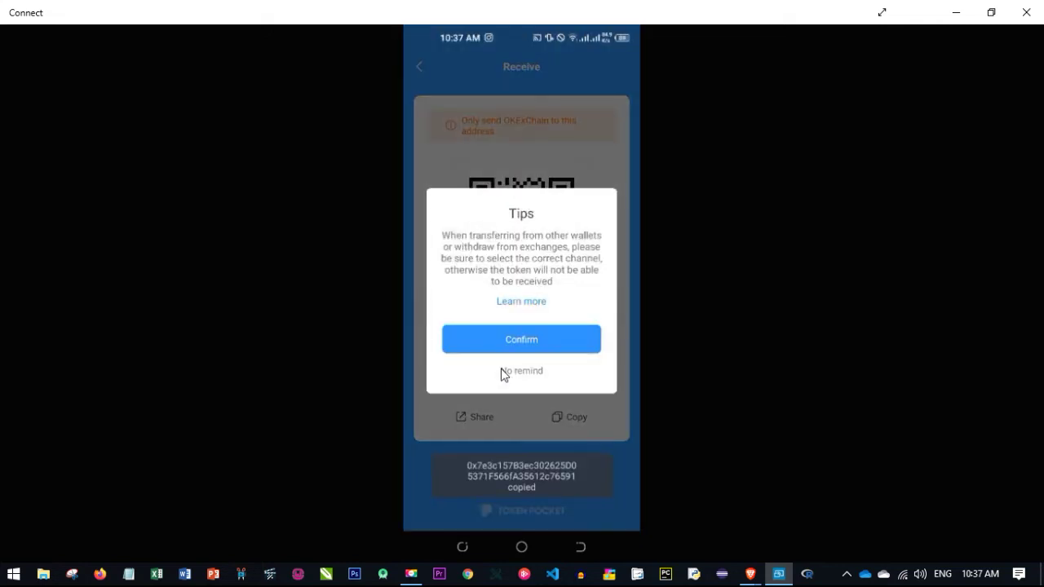
{"action": "left_click", "coordinate": [503, 373]}
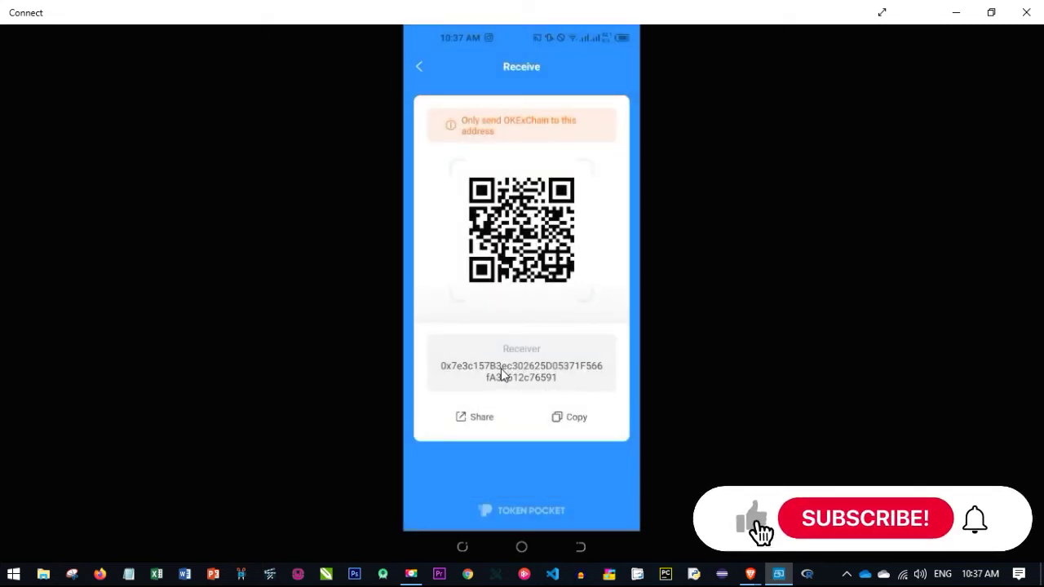
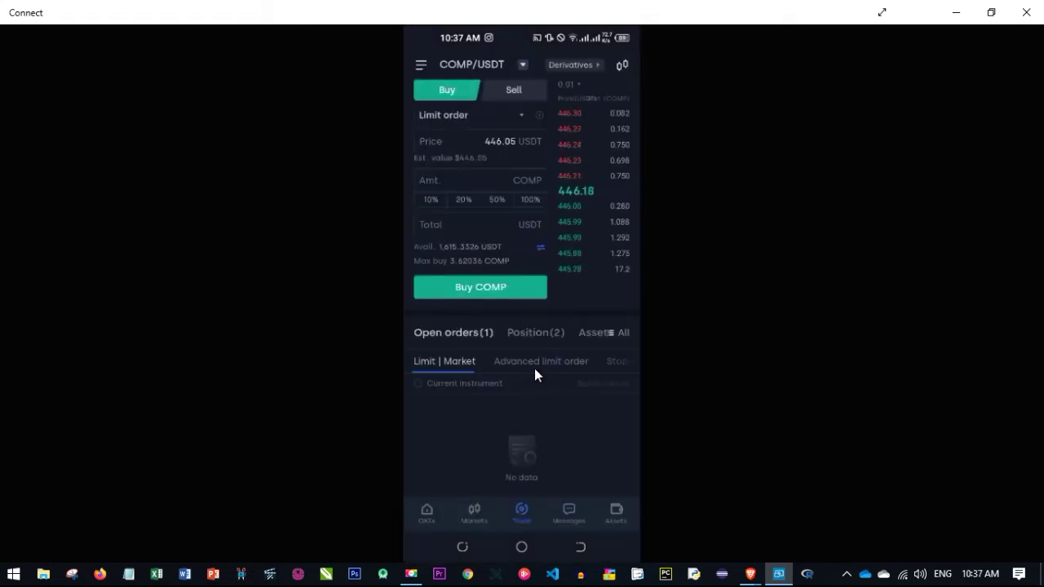
In the OKEx app, search for OKT, choose the OKT/USDT trading pair and set the order type to Market order
{"action": "left_click", "coordinate": [468, 61]}
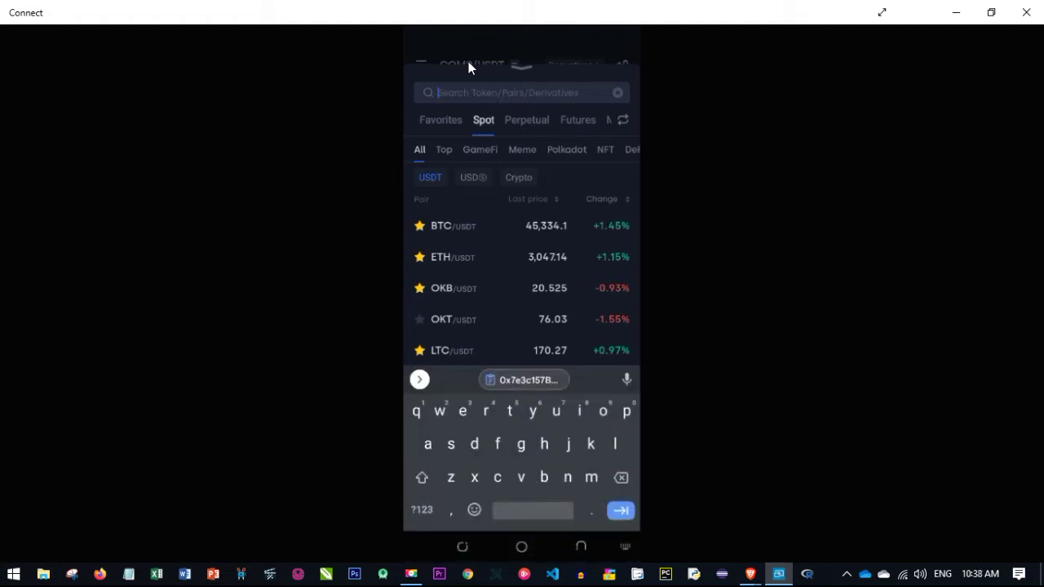
{"action": "type", "text": "okt"}
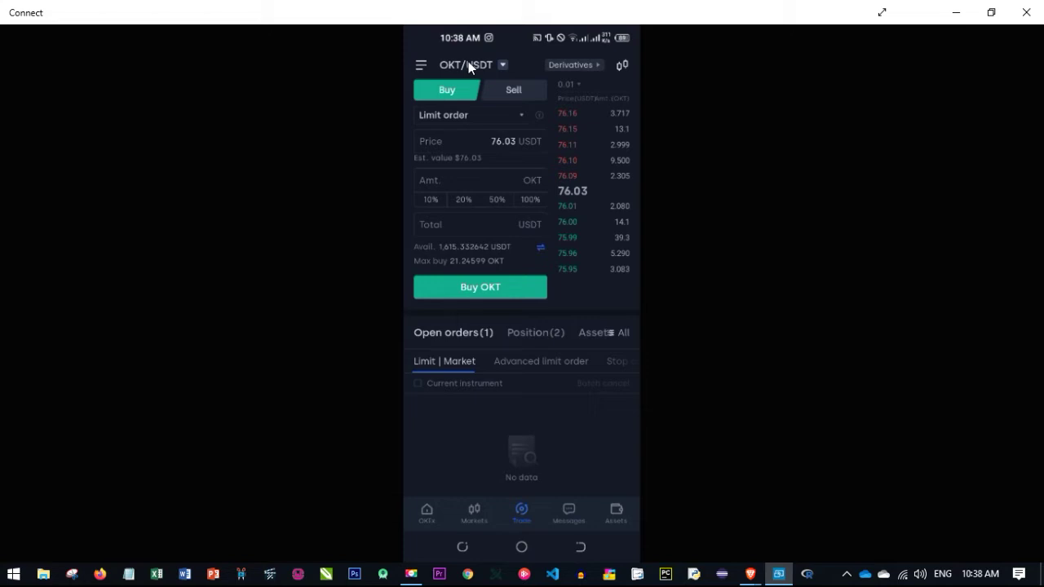
{"action": "left_click", "coordinate": [440, 119]}
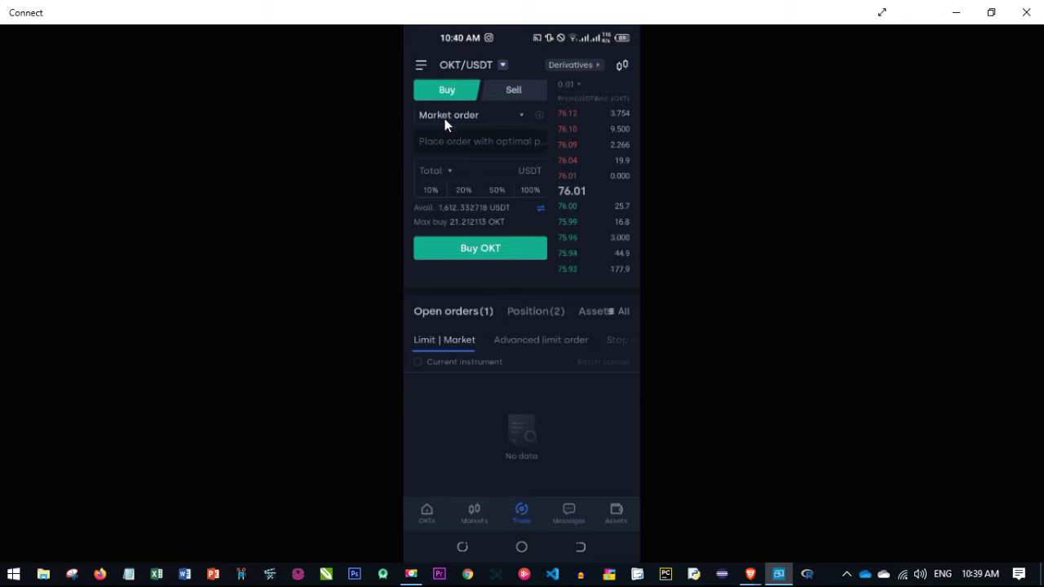
Place a market buy order by amount for 3 OKT and confirm it
{"action": "left_click", "coordinate": [429, 177]}
{"action": "left_click", "coordinate": [430, 443]}
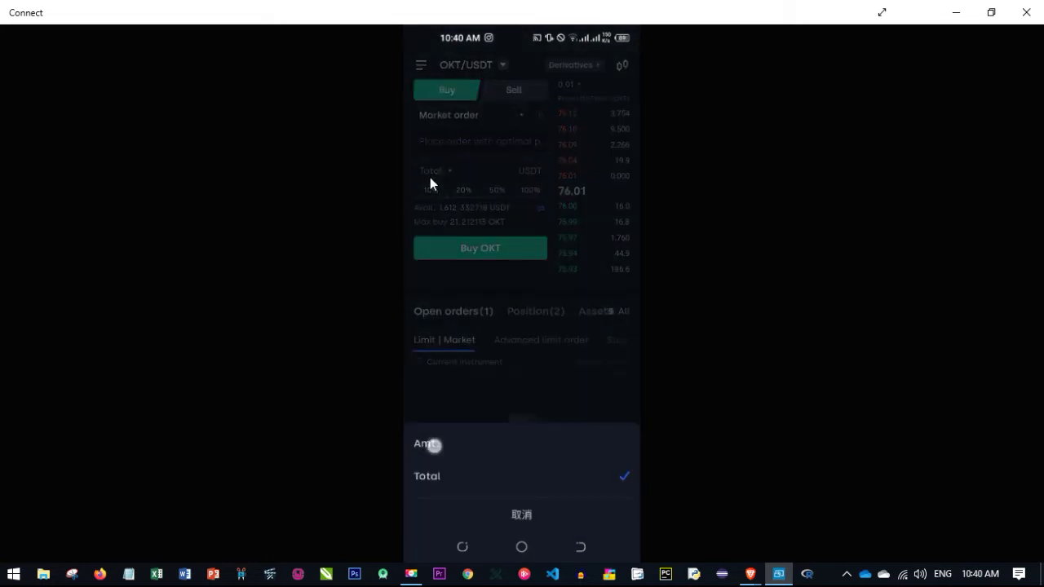
{"action": "left_click", "coordinate": [479, 165]}
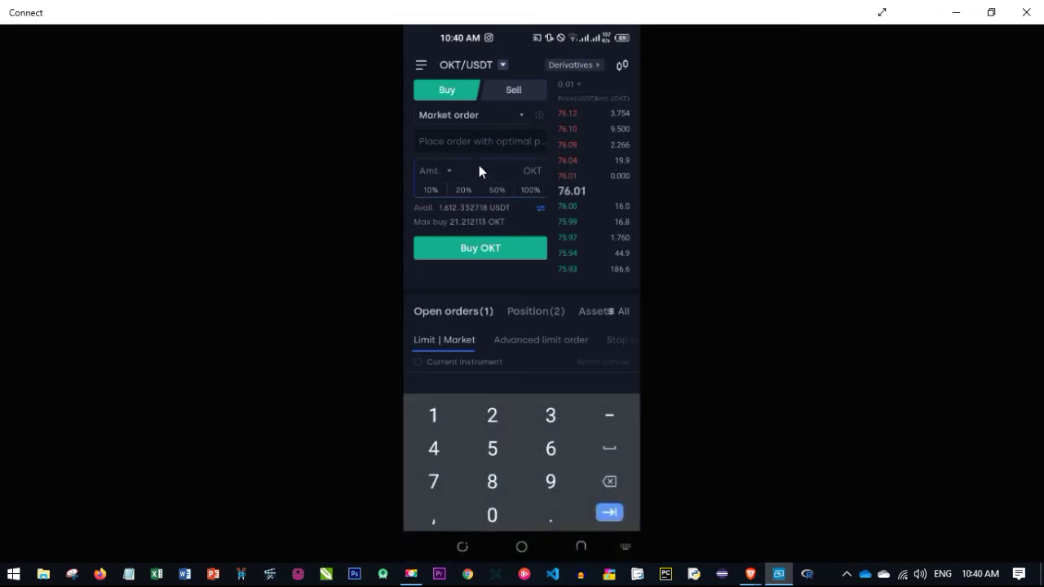
{"action": "type", "text": "3"}
{"action": "left_click", "coordinate": [460, 248]}
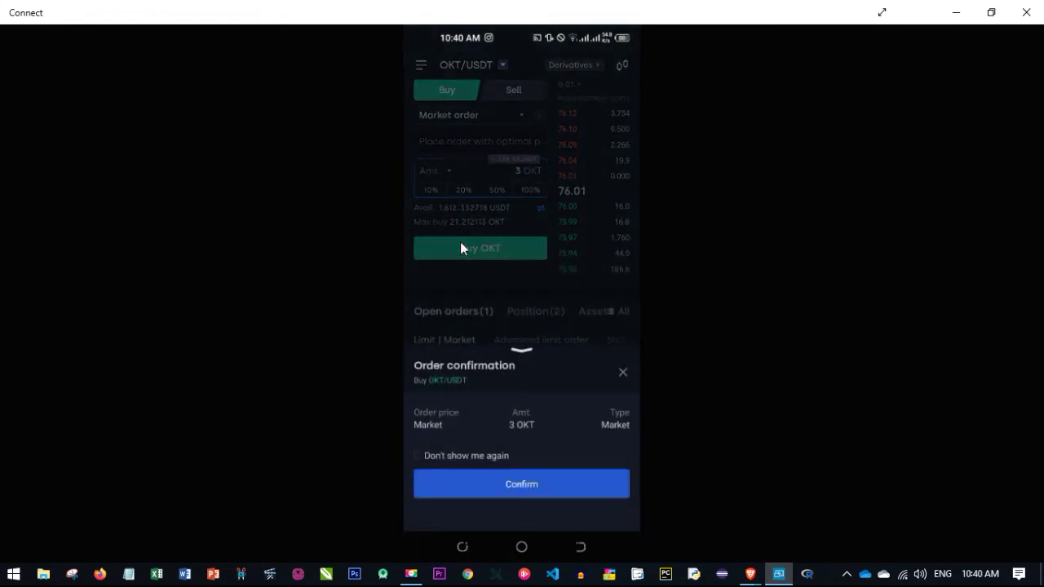
{"action": "left_click", "coordinate": [544, 485]}
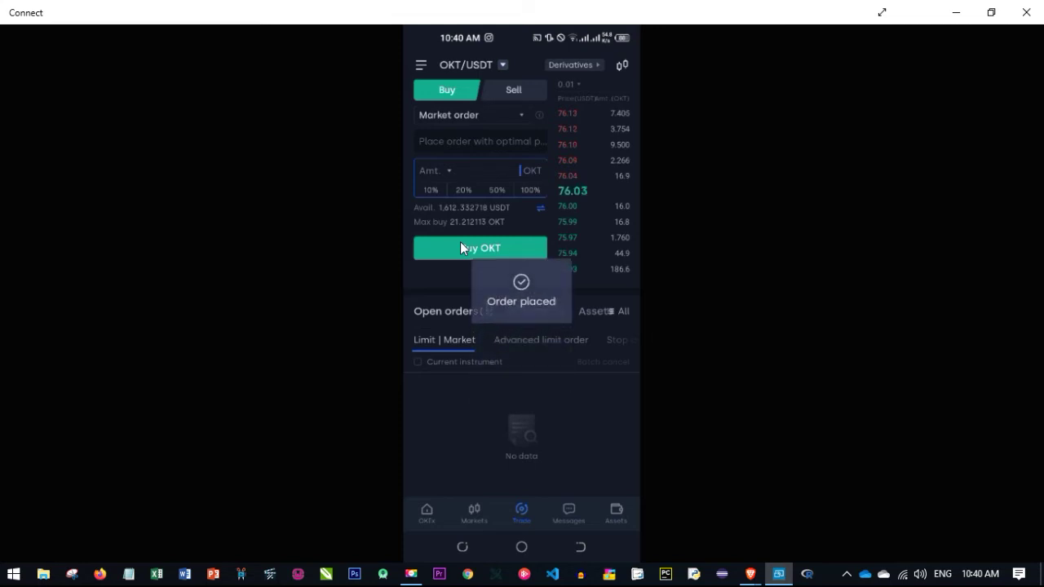
Start an OKT withdrawal on the OKT-OKExChain network and replace the saved destination with the copied wallet address
{"action": "left_click", "coordinate": [519, 91]}
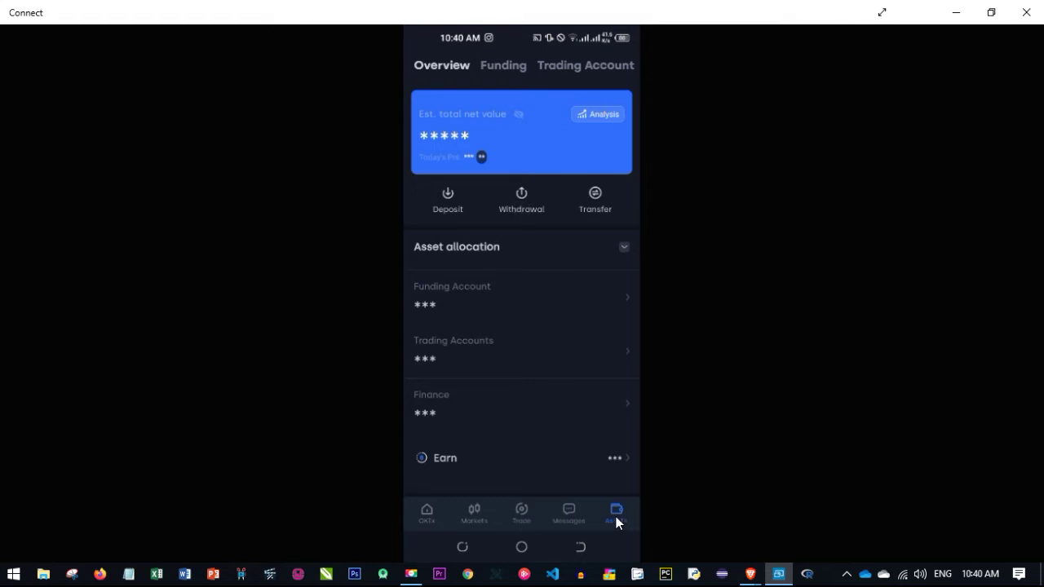
{"action": "left_click", "coordinate": [532, 210]}
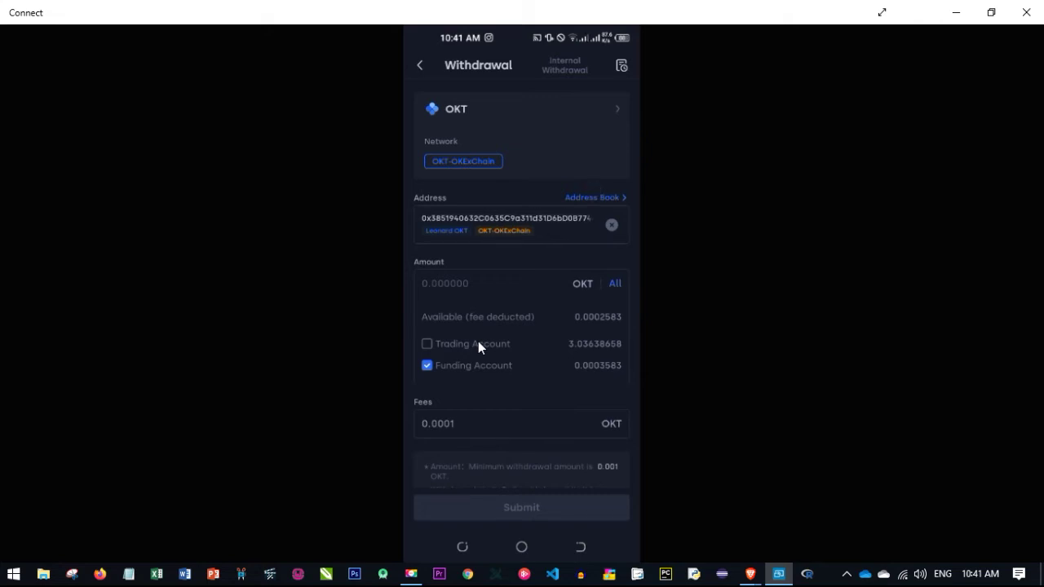
{"action": "left_click", "coordinate": [496, 232]}
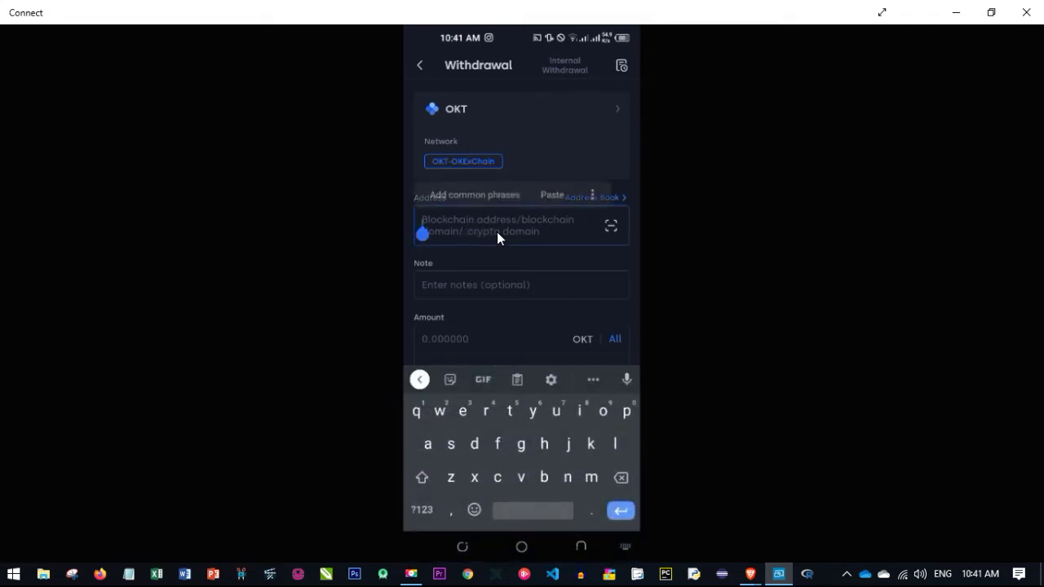
{"action": "left_click", "coordinate": [552, 194]}
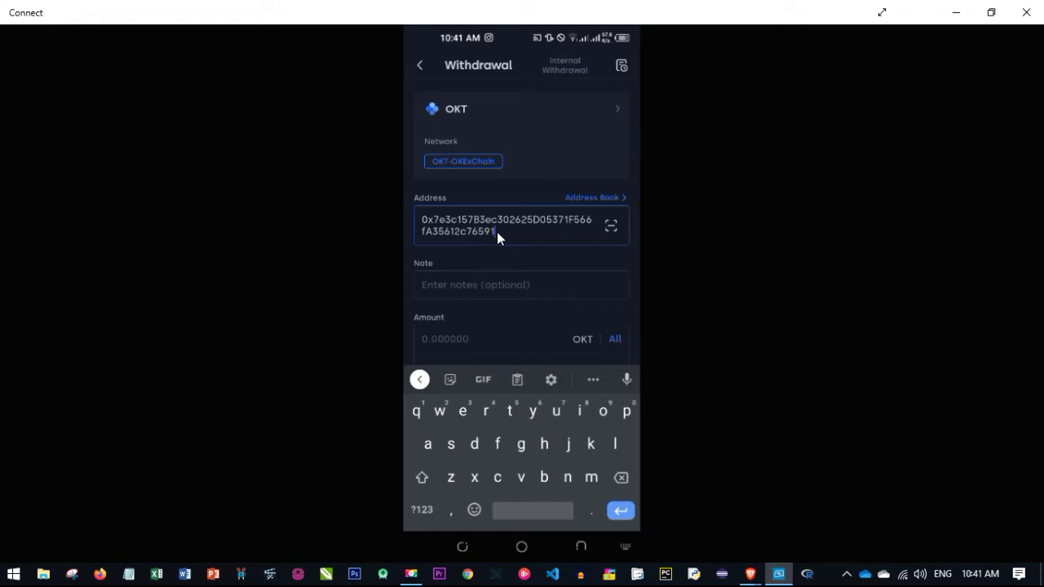
Enter the wallet owner's name as the note for the withdrawal address
{"action": "key", "text": "Tab"}
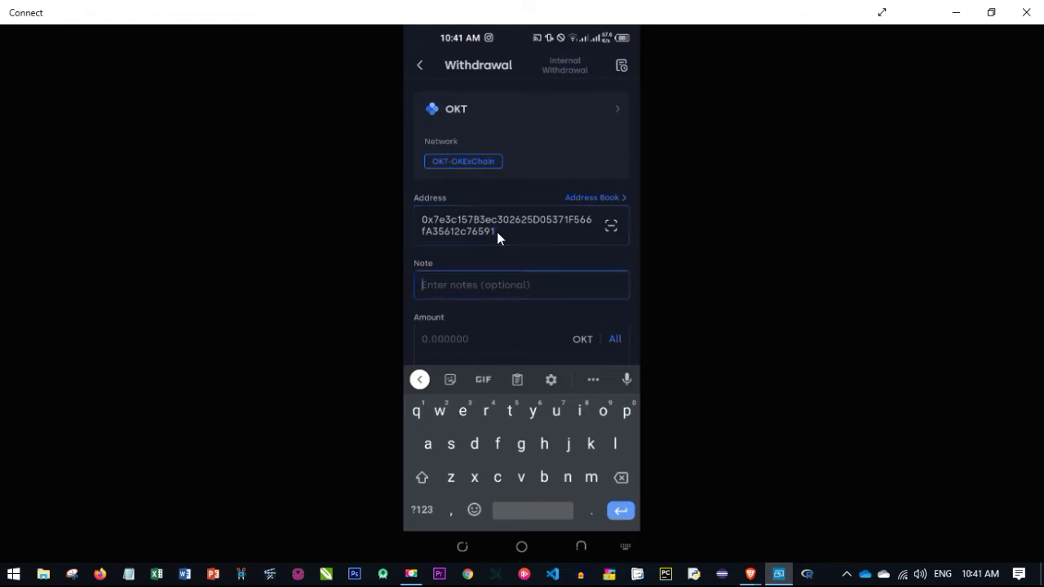
{"action": "type", "text": "fid"}
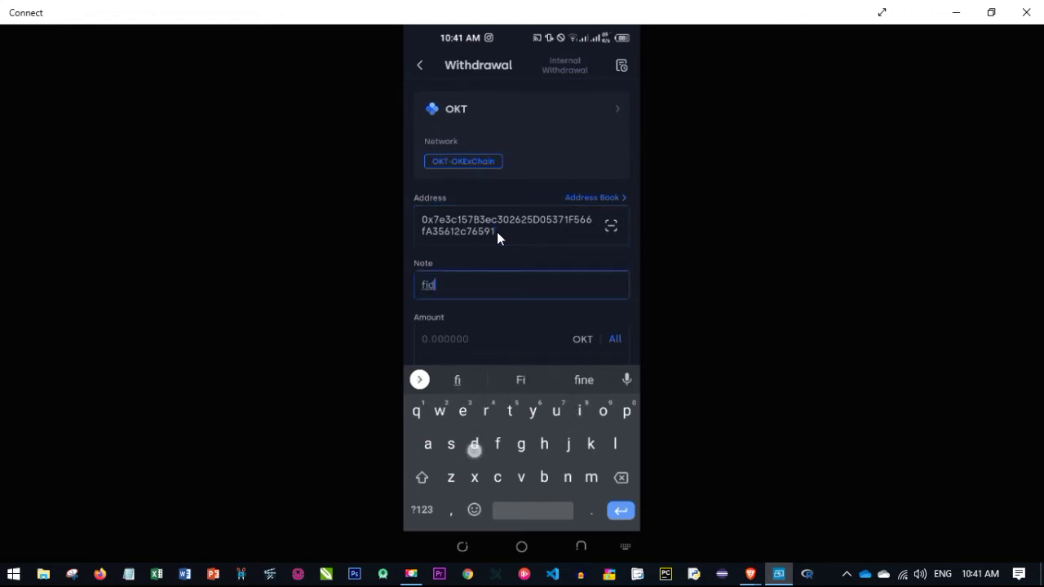
{"action": "type", "text": "el"}
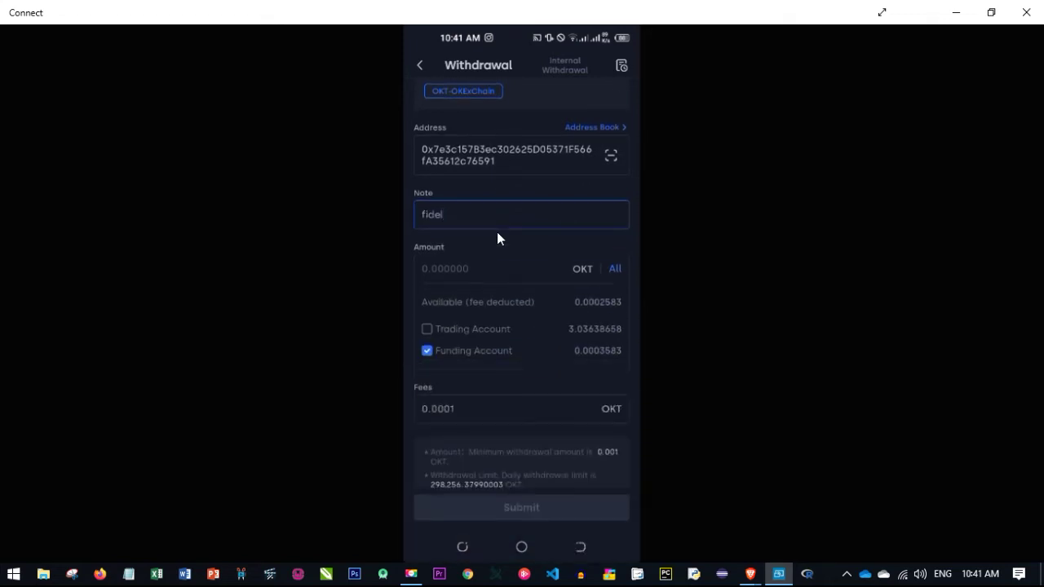
Fill in the full available OKT amount for the withdrawal and include the Trading Account as a funding source
{"action": "left_click", "coordinate": [615, 268]}
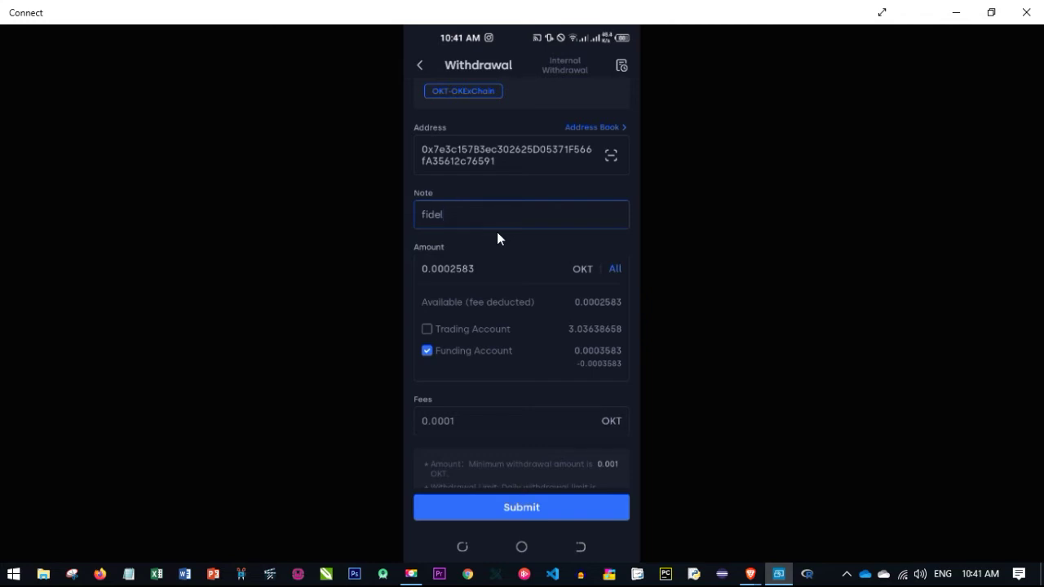
{"action": "left_click", "coordinate": [540, 321]}
{"action": "scroll", "coordinate": [540, 321], "scroll_direction": "down", "scroll_amount": 2}
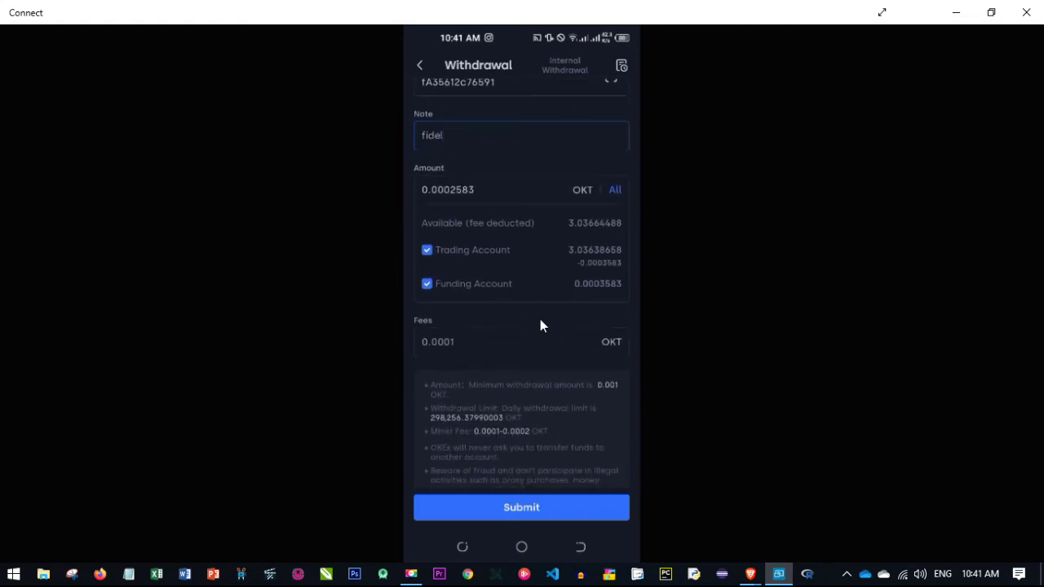
{"action": "scroll", "coordinate": [540, 319], "scroll_direction": "down", "scroll_amount": 1}
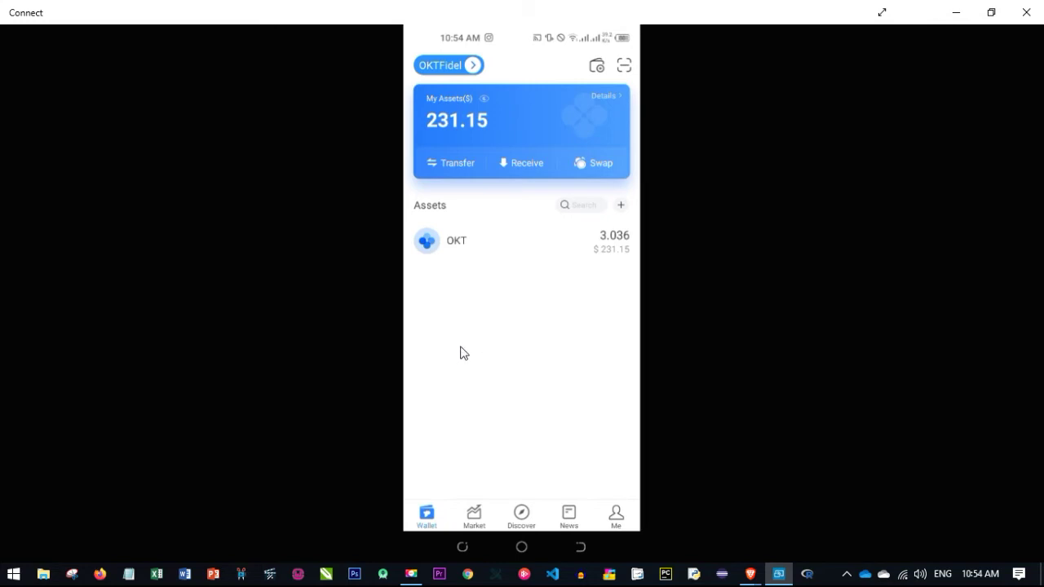
In TokenPocket, open the CherrySwap DApp from Hot DApps and look over its site sections before returning to Exchange
{"action": "scroll", "coordinate": [566, 399], "scroll_direction": "down", "scroll_amount": 1}
{"action": "left_click", "coordinate": [522, 518]}
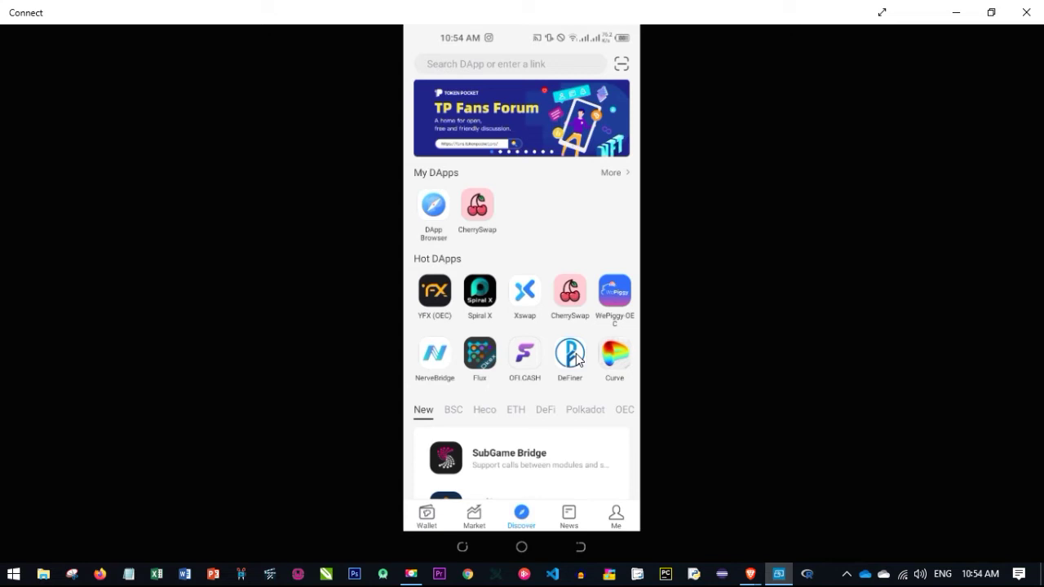
{"action": "left_click", "coordinate": [569, 296]}
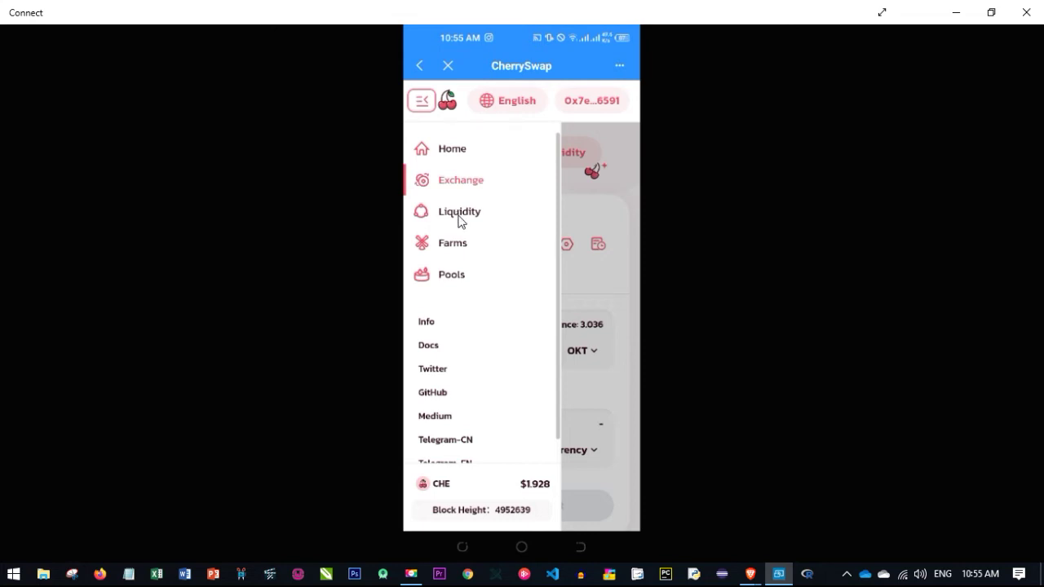
{"action": "scroll", "coordinate": [459, 220], "scroll_direction": "down", "scroll_amount": 1}
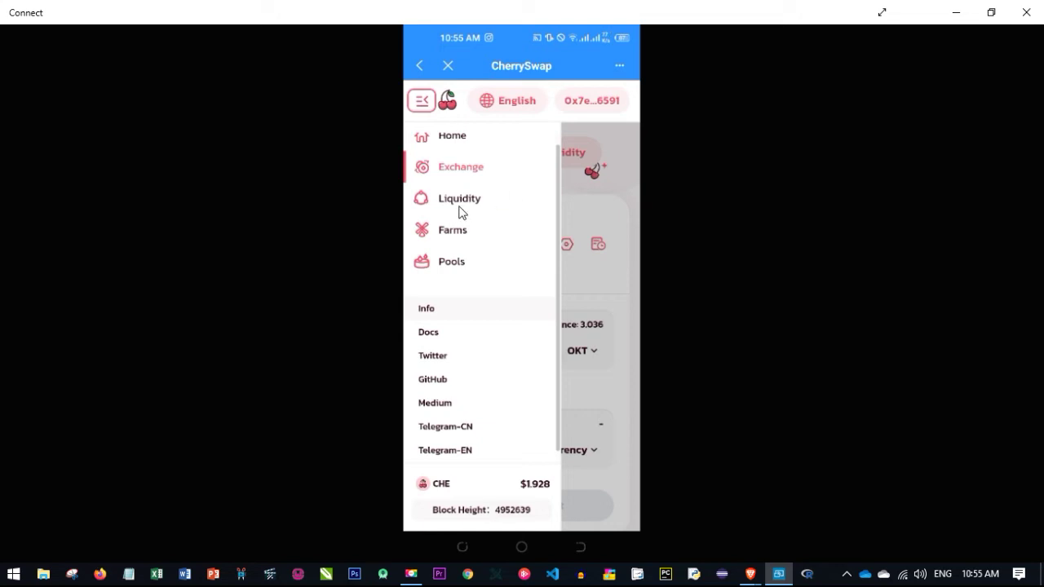
{"action": "left_click", "coordinate": [562, 249]}
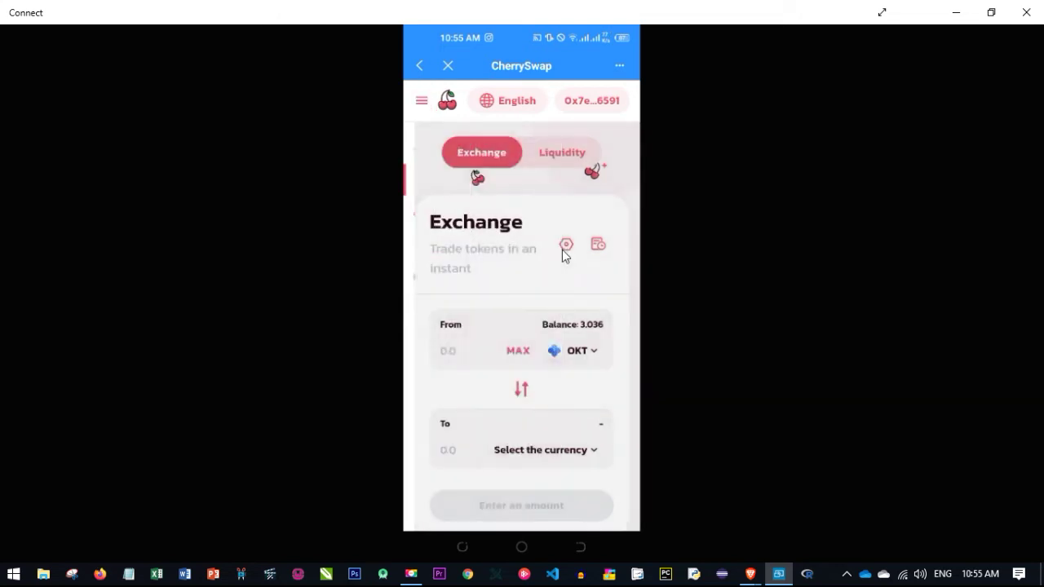
Search the exchange's token list for Che to find the CHE token as the currency to receive
{"action": "scroll", "coordinate": [562, 252], "scroll_direction": "down", "scroll_amount": 2}
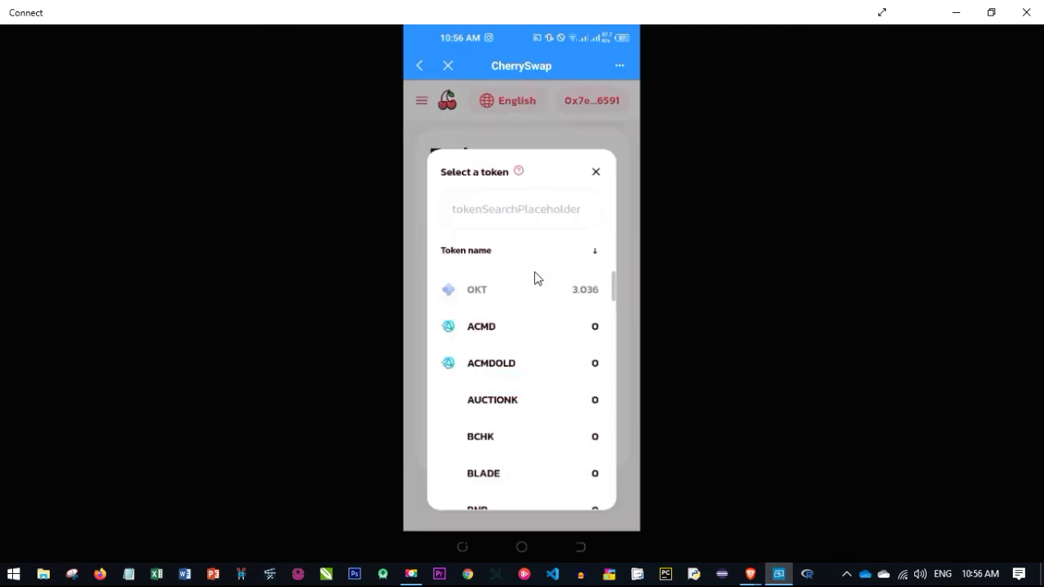
{"action": "type", "text": "Che"}
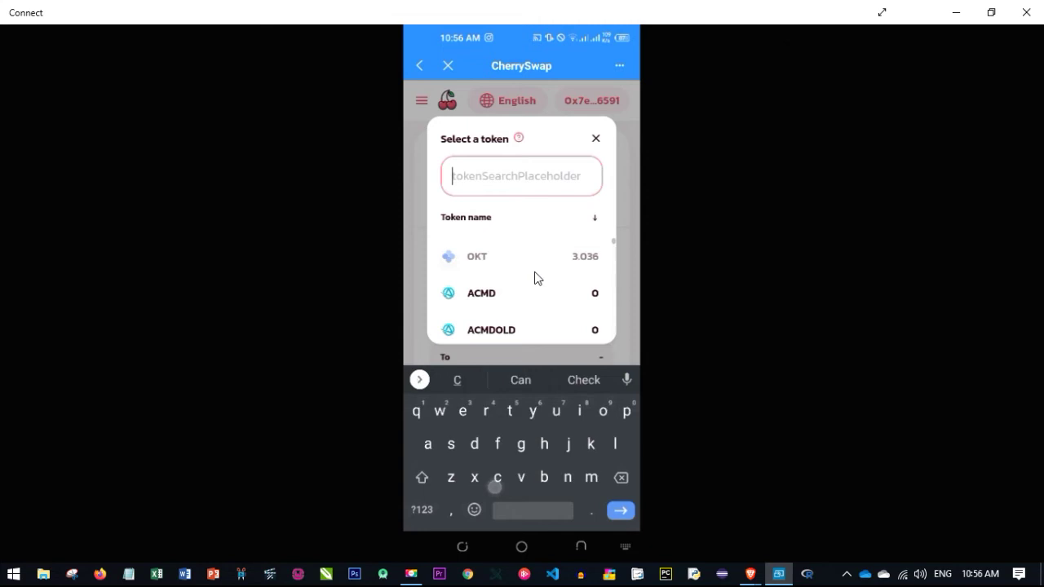
{"action": "left_click", "coordinate": [535, 274]}
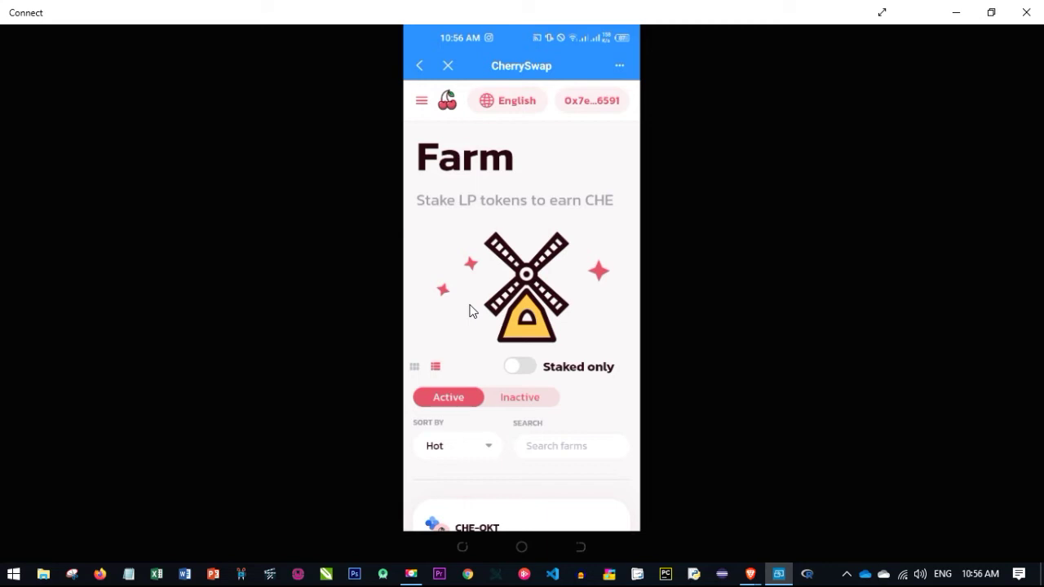
Examine the active farms on the Farm page, comparing the APR of each token pair
{"action": "scroll", "coordinate": [471, 311], "scroll_direction": "down", "scroll_amount": 3}
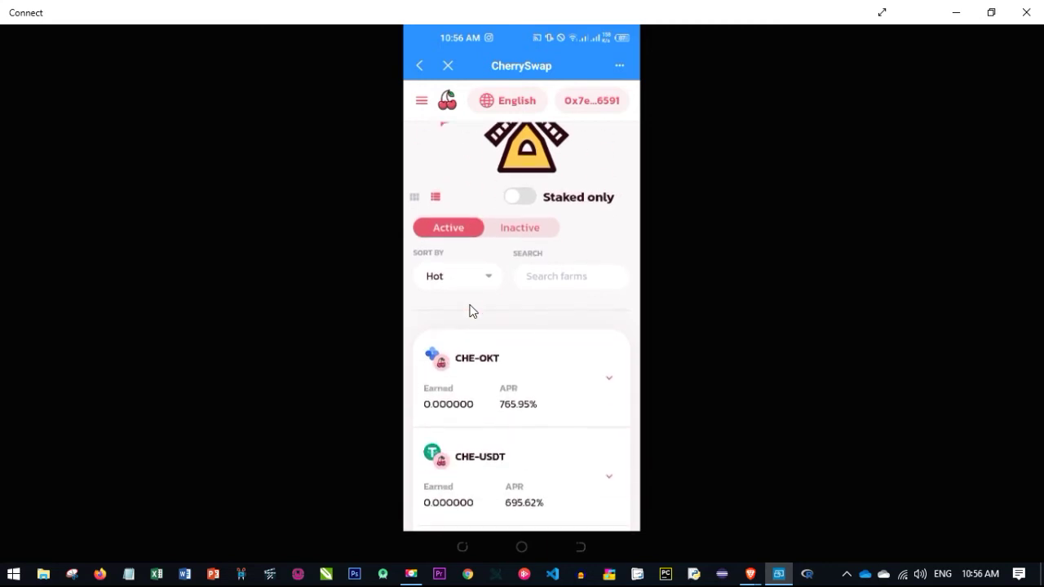
{"action": "scroll", "coordinate": [472, 311], "scroll_direction": "down", "scroll_amount": 2}
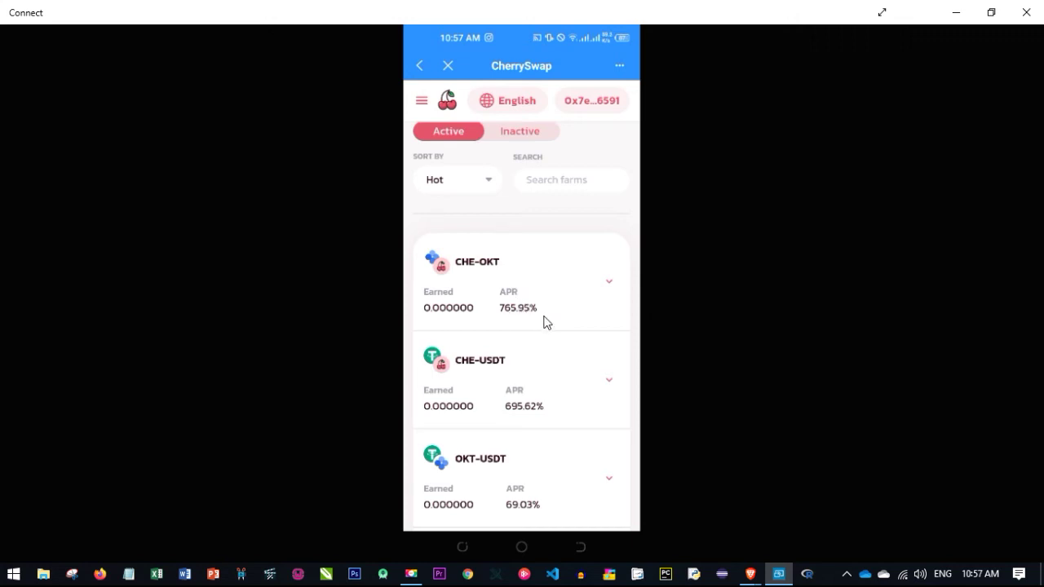
{"action": "scroll", "coordinate": [545, 322], "scroll_direction": "down", "scroll_amount": 1}
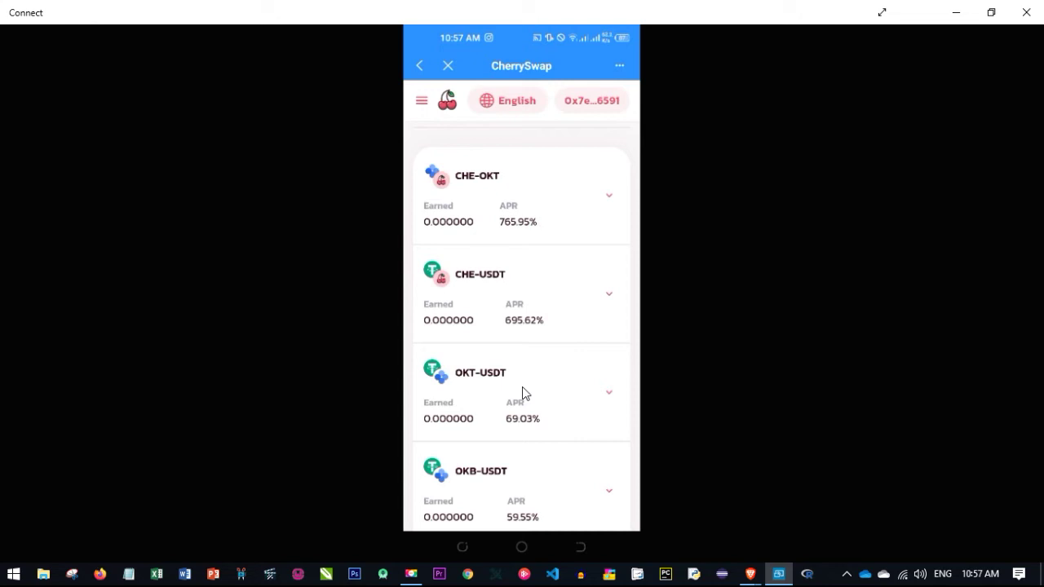
{"action": "scroll", "coordinate": [523, 393], "scroll_direction": "down", "scroll_amount": 2}
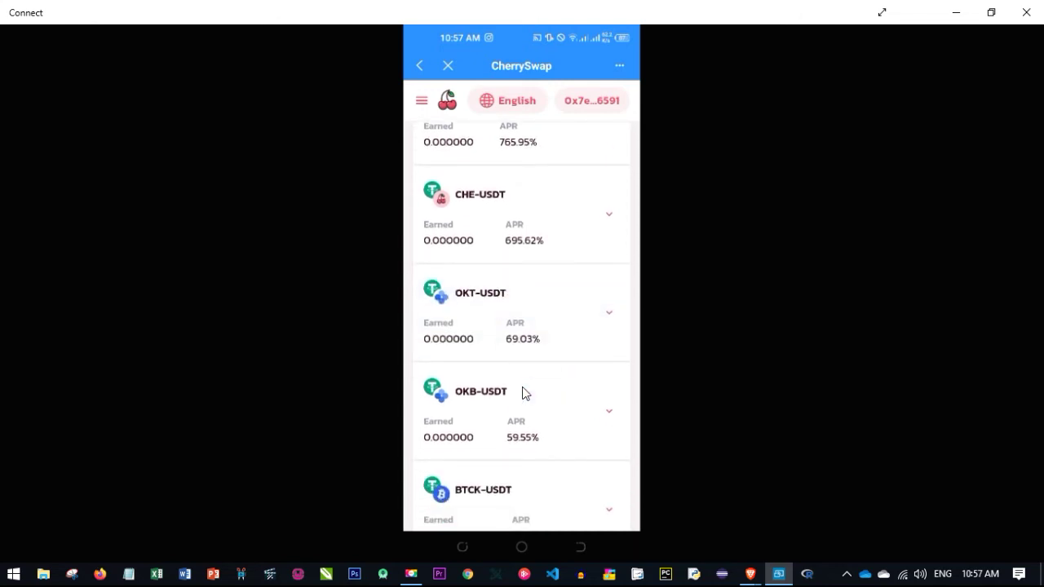
{"action": "scroll", "coordinate": [523, 393], "scroll_direction": "down", "scroll_amount": 2}
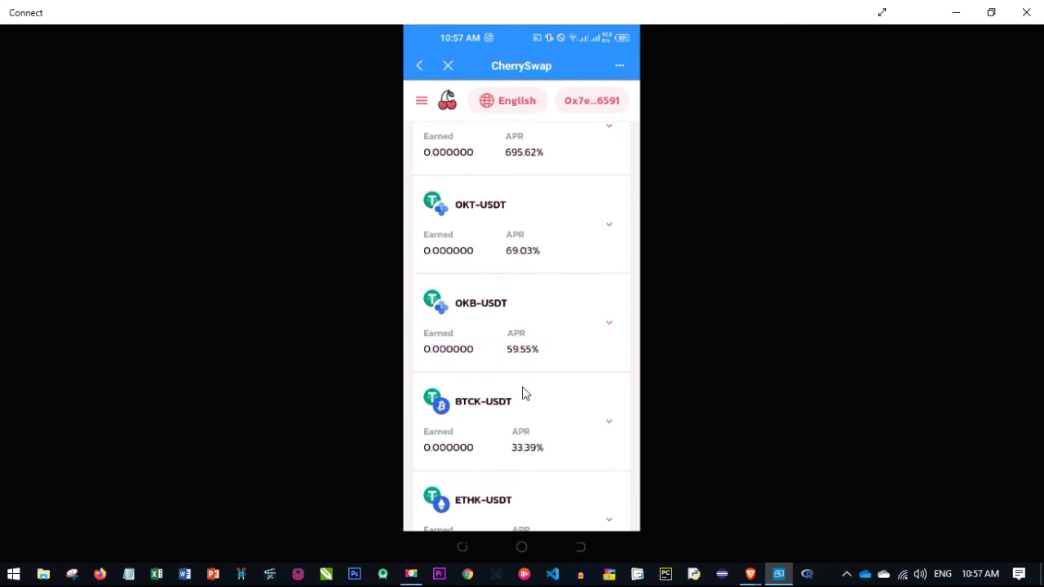
{"action": "scroll", "coordinate": [523, 394], "scroll_direction": "down", "scroll_amount": 3}
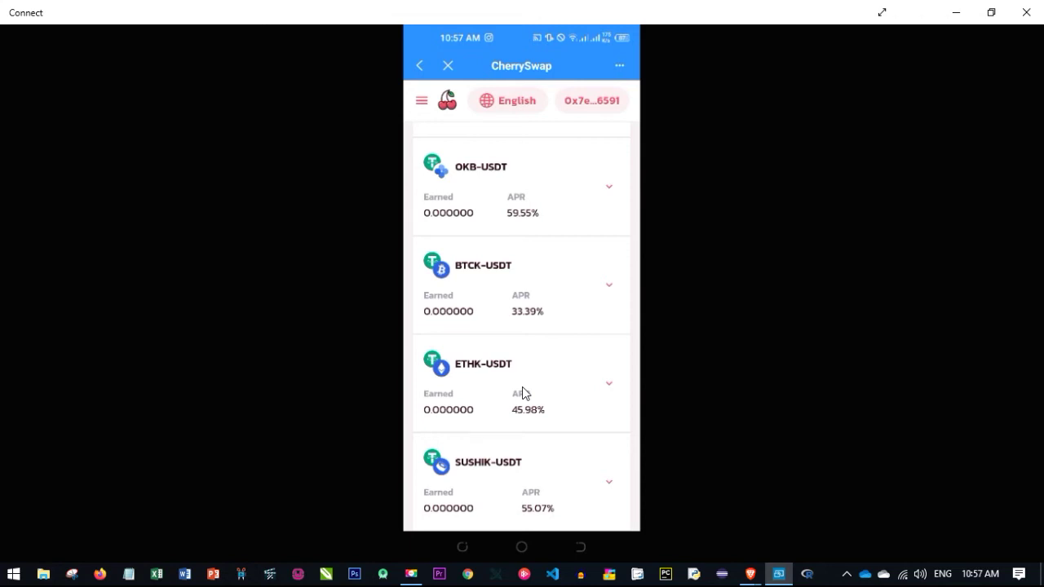
{"action": "scroll", "coordinate": [524, 393], "scroll_direction": "up", "scroll_amount": 9}
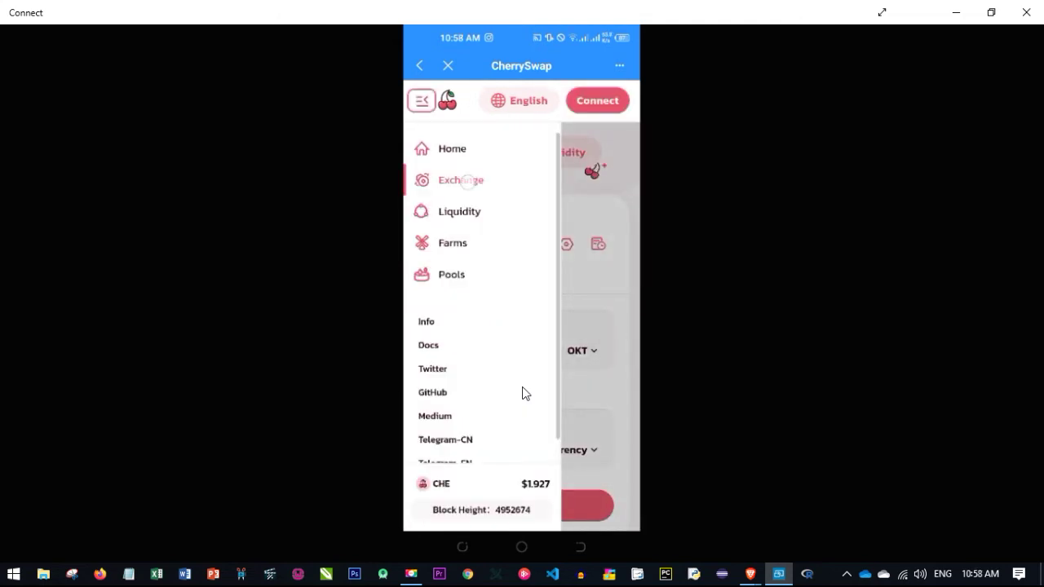
On the Exchange page, choose CHE as the currency to receive for OKT and connect the wallet to CherrySwap
{"action": "scroll", "coordinate": [523, 390], "scroll_direction": "down", "scroll_amount": 2}
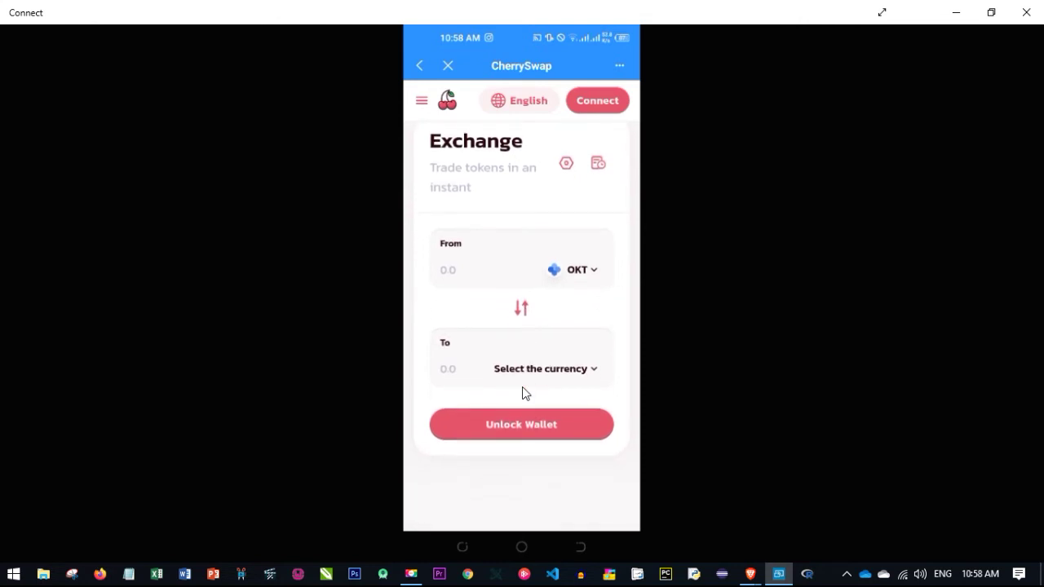
{"action": "left_click", "coordinate": [523, 391]}
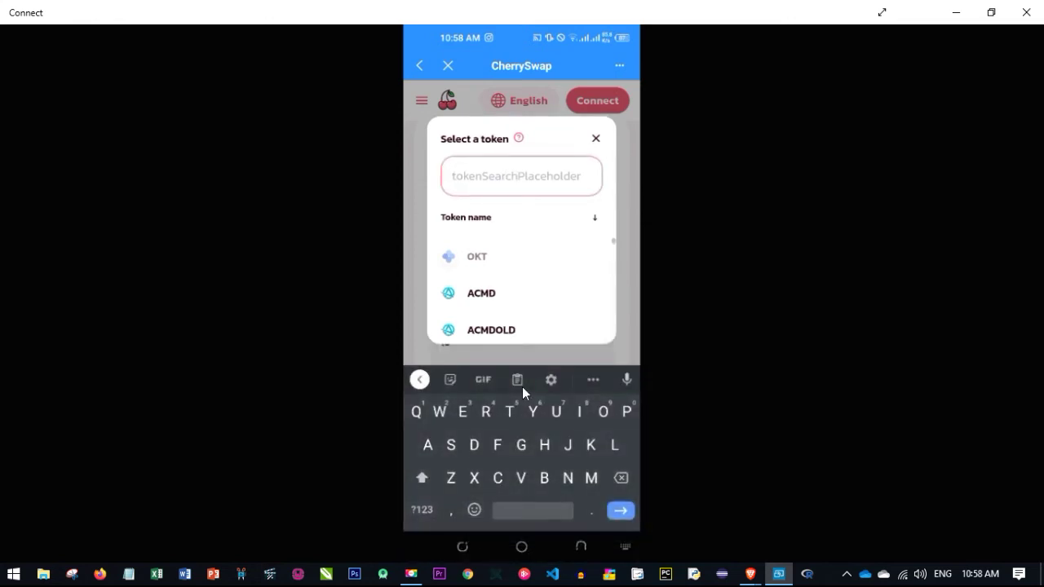
{"action": "type", "text": "ch"}
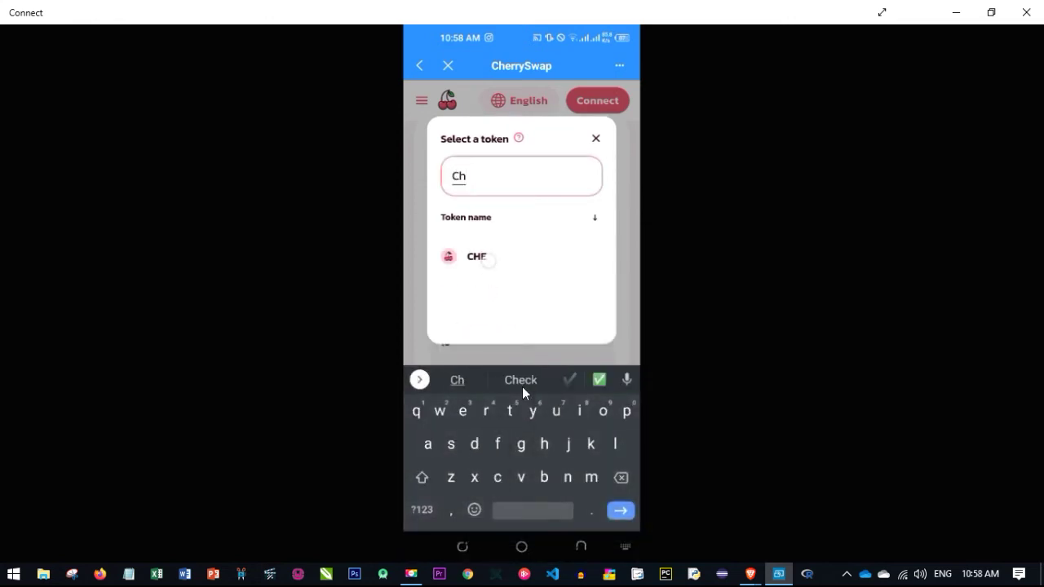
{"action": "key", "text": "Return"}
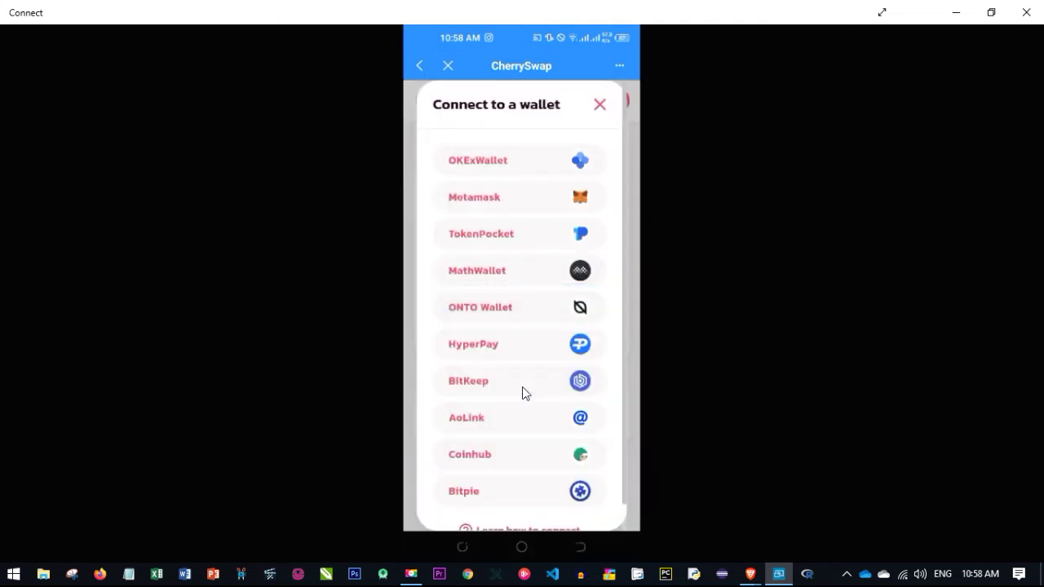
{"action": "left_click", "coordinate": [473, 173]}
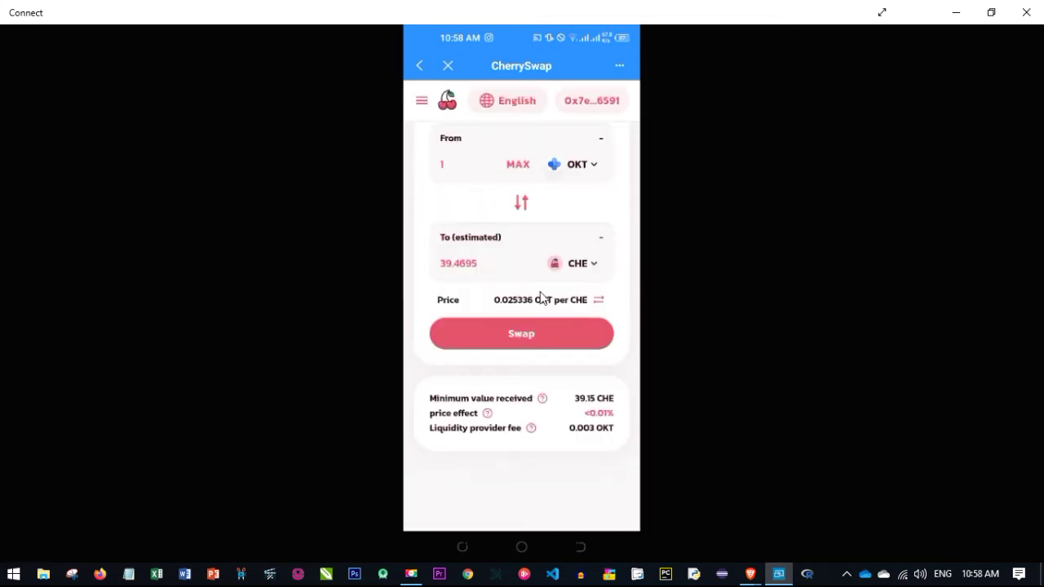
Swap 1 OKT for CHE and authorise the payment with the wallet password
{"action": "left_click", "coordinate": [541, 330]}
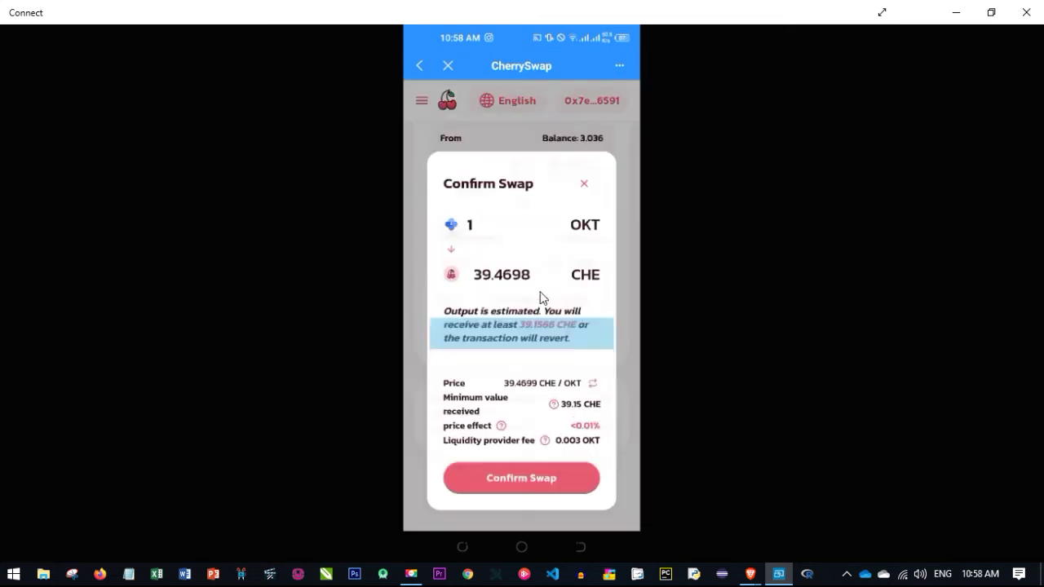
{"action": "left_click", "coordinate": [544, 477]}
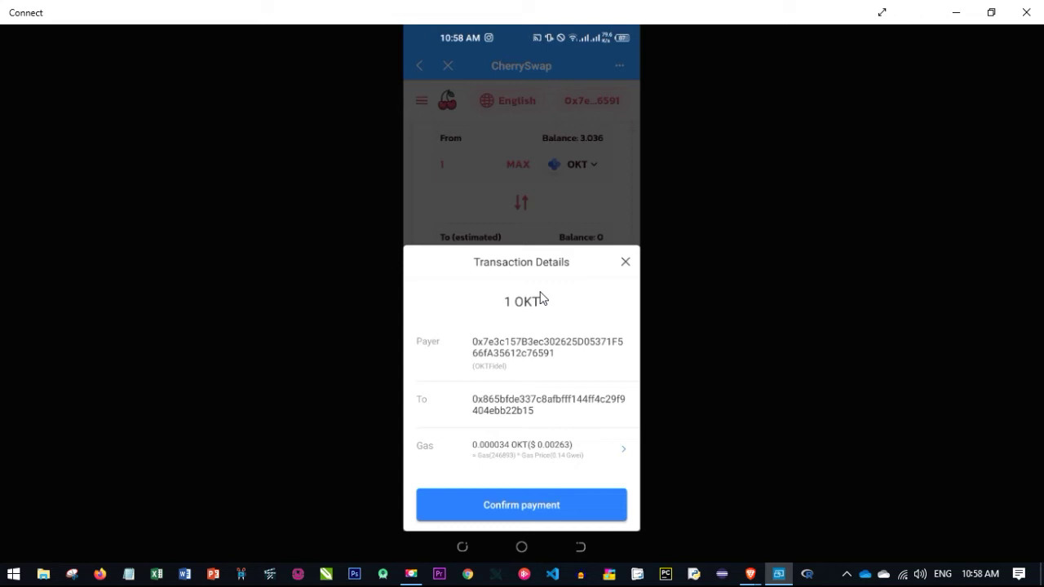
{"action": "left_click", "coordinate": [533, 510]}
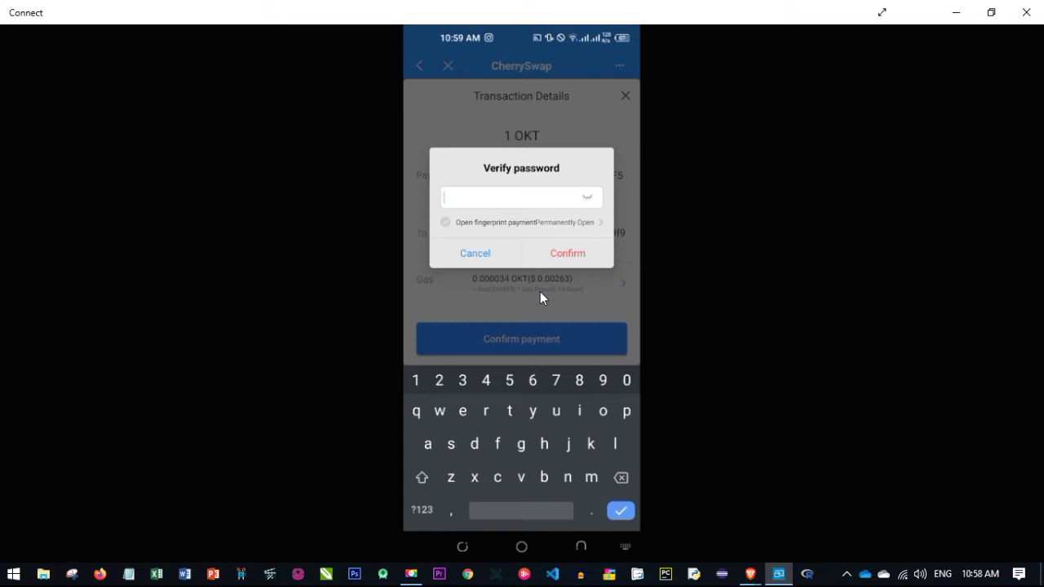
{"action": "key", "text": "ctrl+v"}
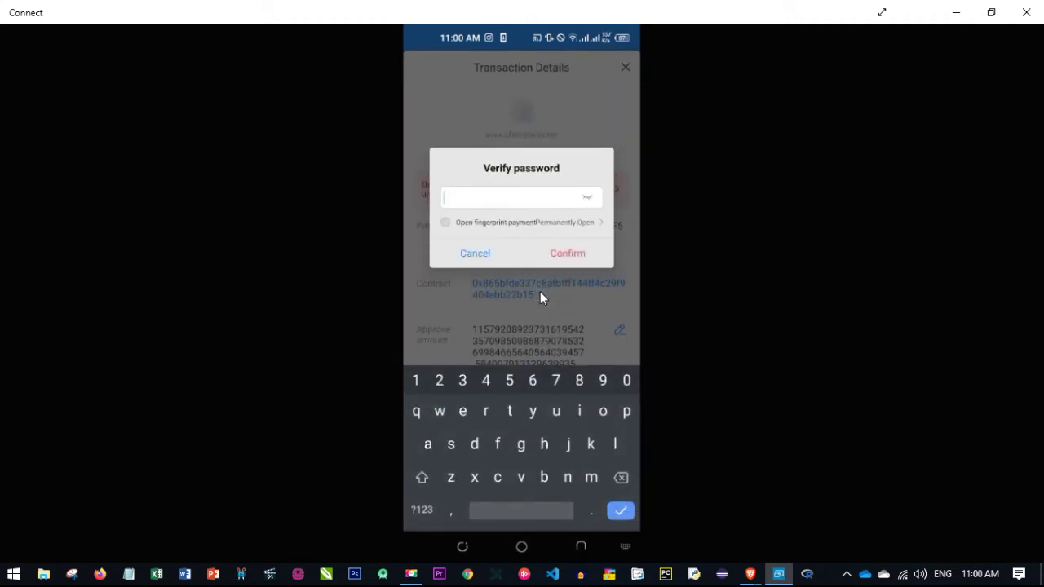
Approve the use of CHE for adding CHE-OKT liquidity by entering the wallet password
{"action": "key", "text": "ctrl+v"}
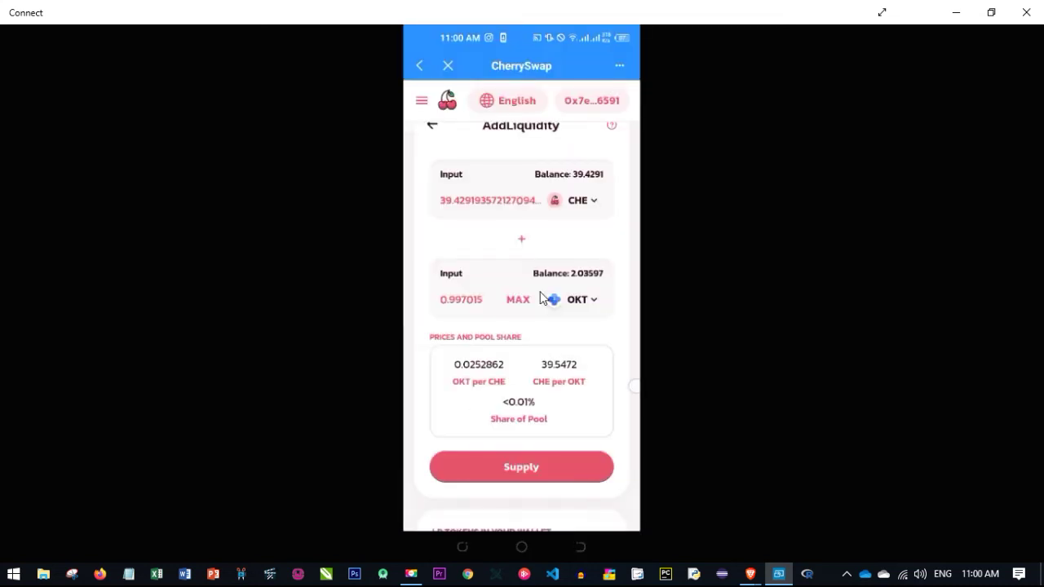
{"action": "scroll", "coordinate": [545, 301], "scroll_direction": "down", "scroll_amount": 1}
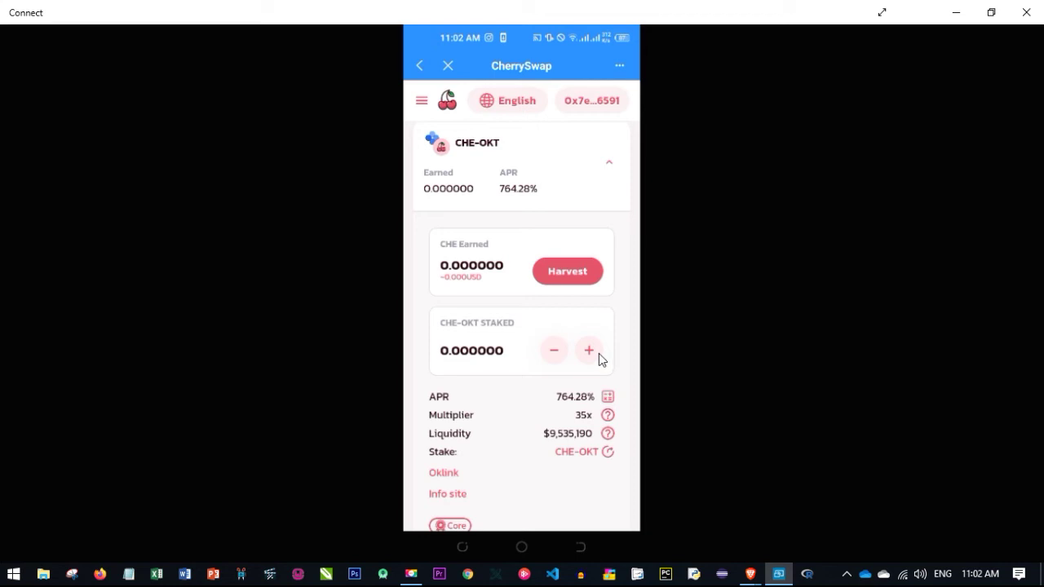
Stake the maximum balance of 5.846248 CHE-OKT LP tokens in the CHE-OKT farm and review the farm's details
{"action": "left_click", "coordinate": [599, 354]}
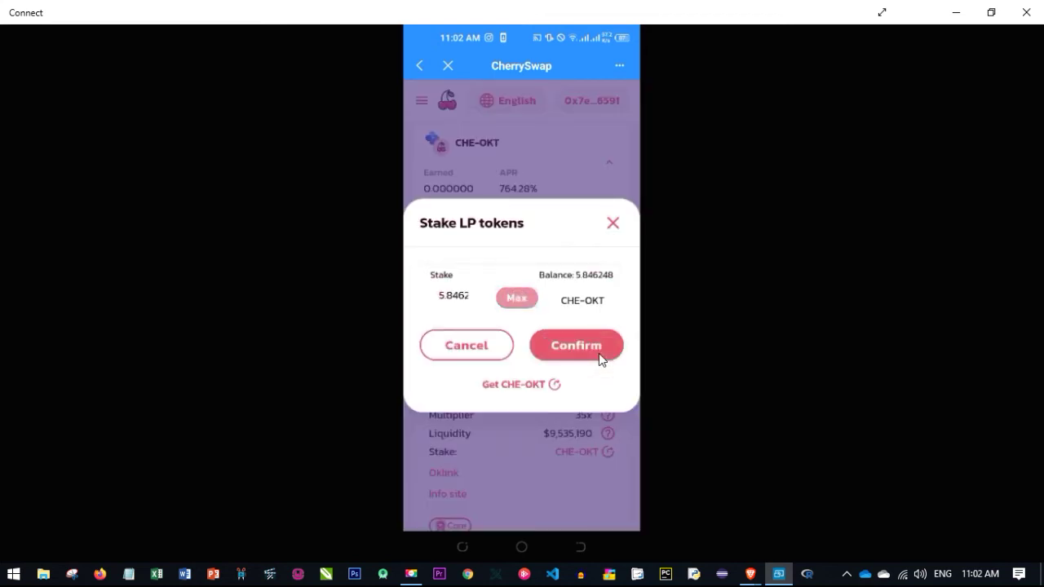
{"action": "left_click", "coordinate": [599, 355]}
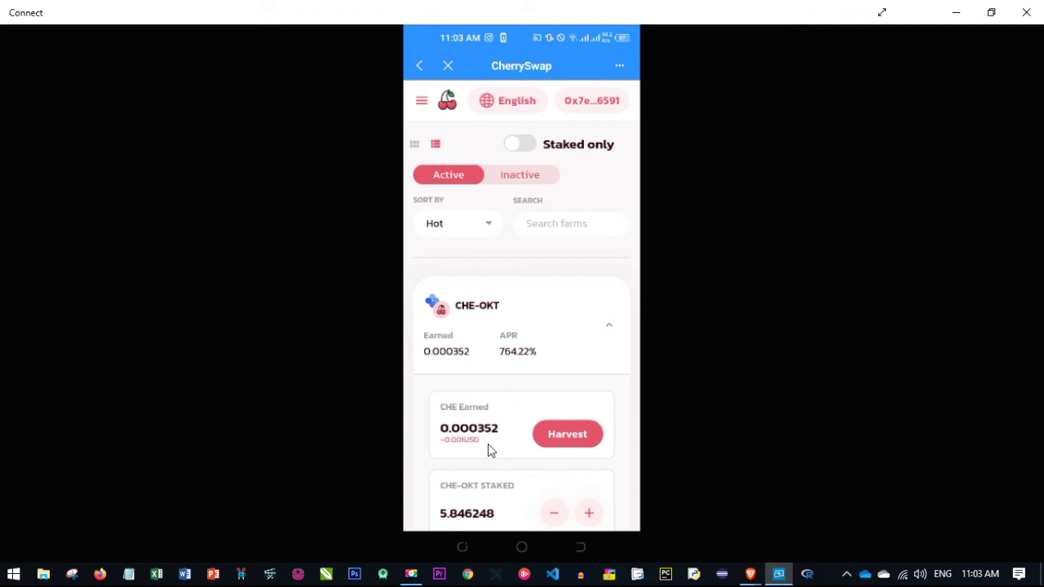
{"action": "scroll", "coordinate": [488, 443], "scroll_direction": "down", "scroll_amount": 1}
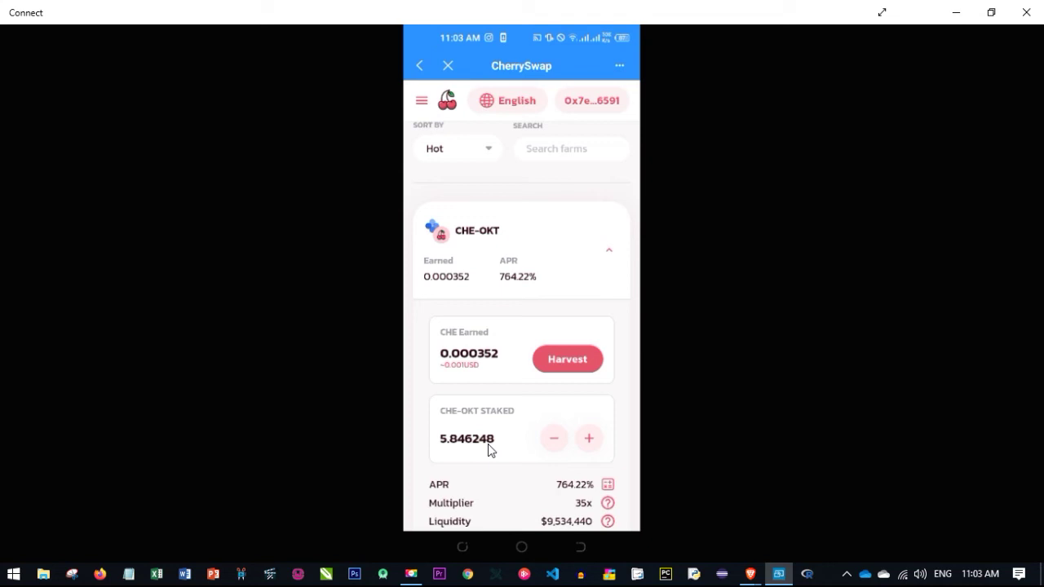
{"action": "scroll", "coordinate": [488, 444], "scroll_direction": "down", "scroll_amount": 2}
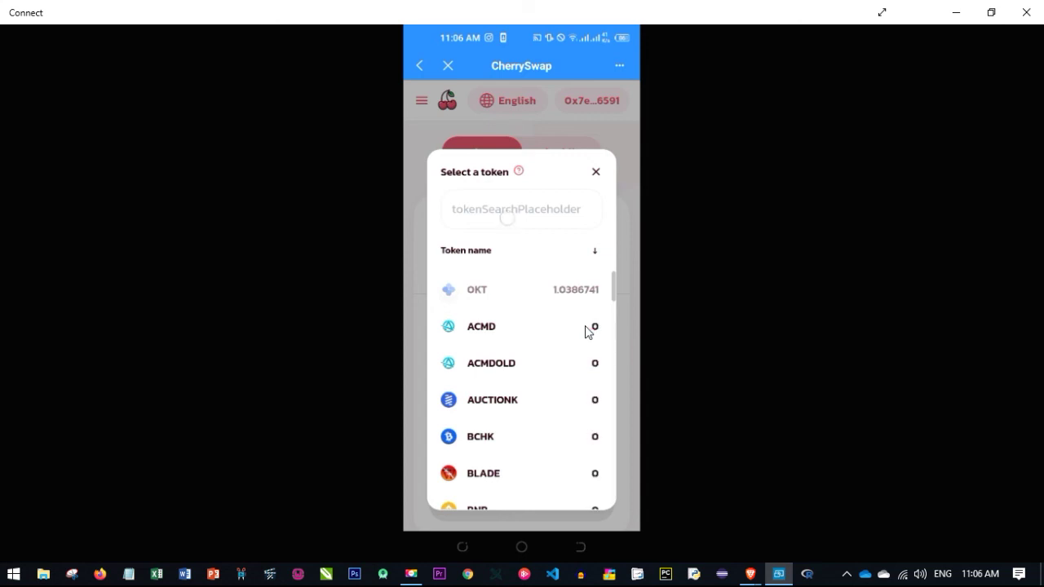
Set up an exchange of 0.4 OKT for CHE, finding the token by searching for Ch
{"action": "type", "text": "Ch"}
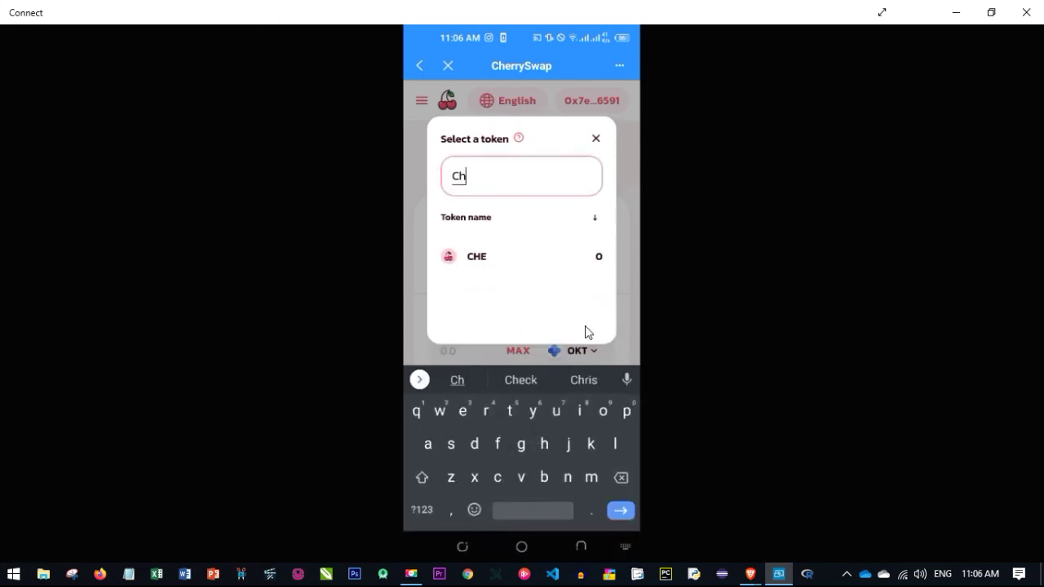
{"action": "key", "text": "Return"}
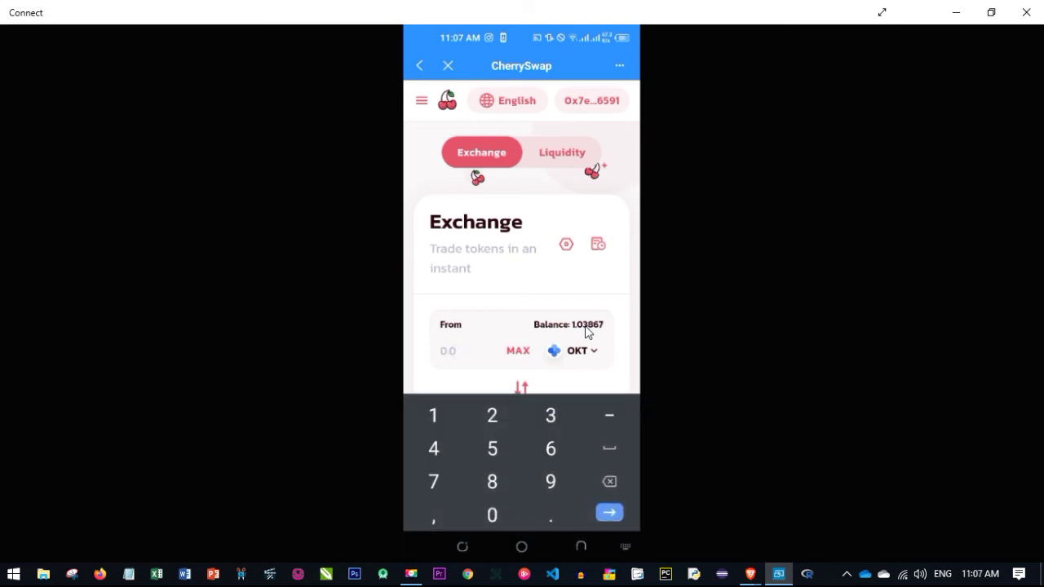
{"action": "type", "text": "0.4"}
{"action": "key", "text": "Escape"}
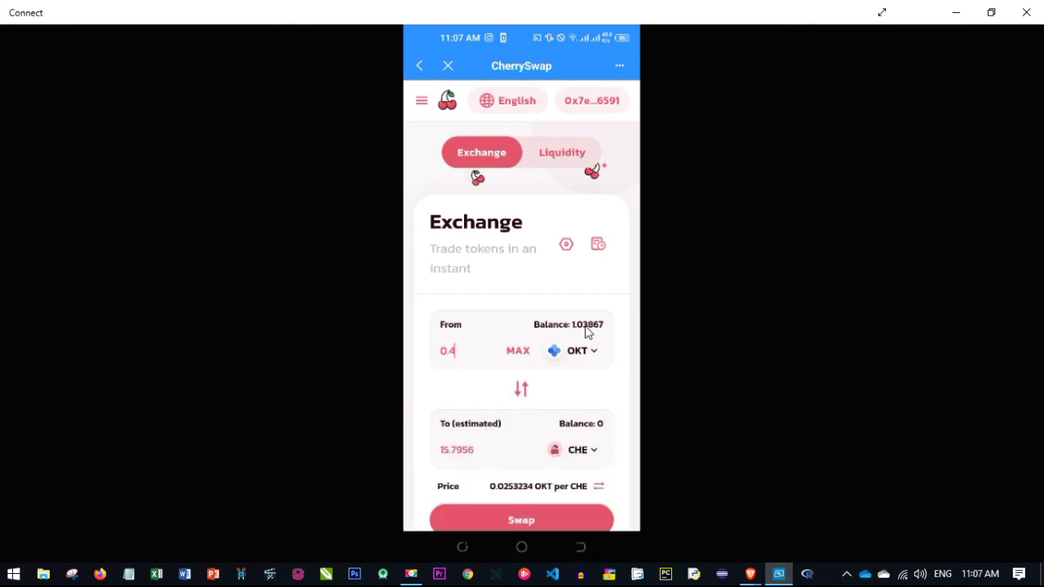
Review the confirmation details for swapping 0.4 OKT to CHE, then close them without confirming the swap
{"action": "left_click", "coordinate": [594, 326]}
{"action": "scroll", "coordinate": [586, 330], "scroll_direction": "down", "scroll_amount": 1}
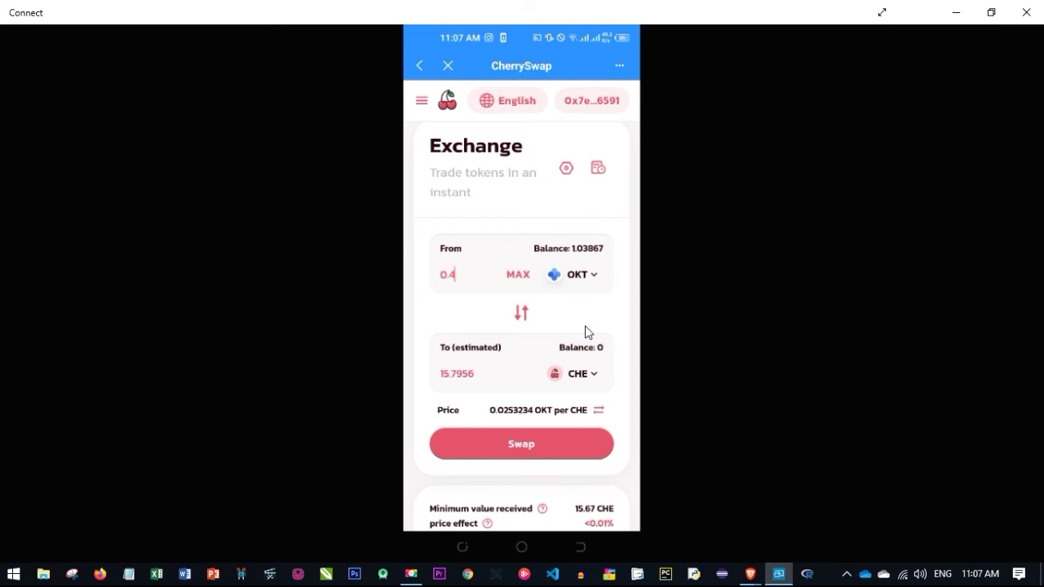
{"action": "left_click", "coordinate": [522, 444]}
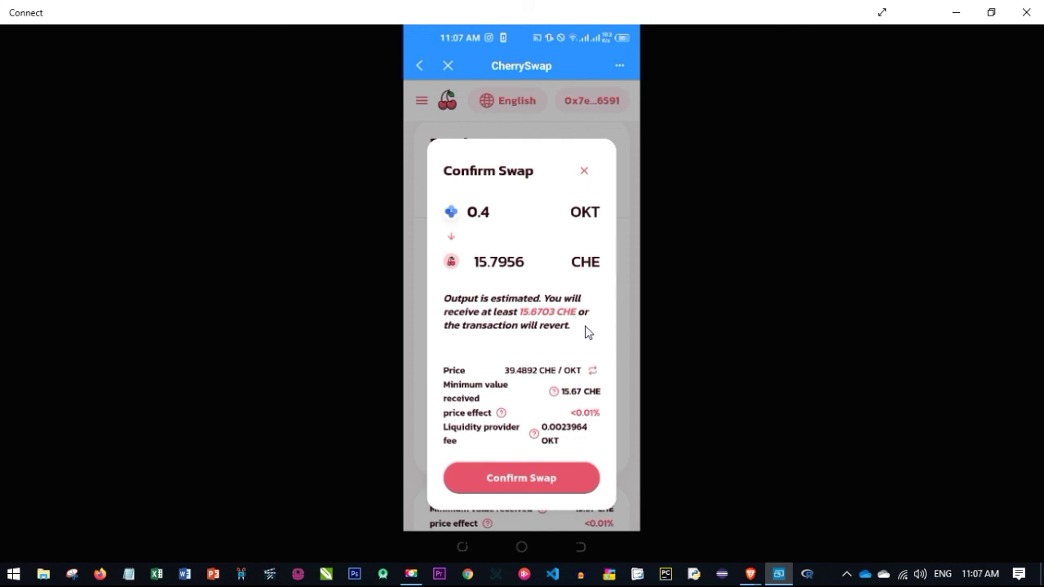
{"action": "left_click", "coordinate": [584, 171]}
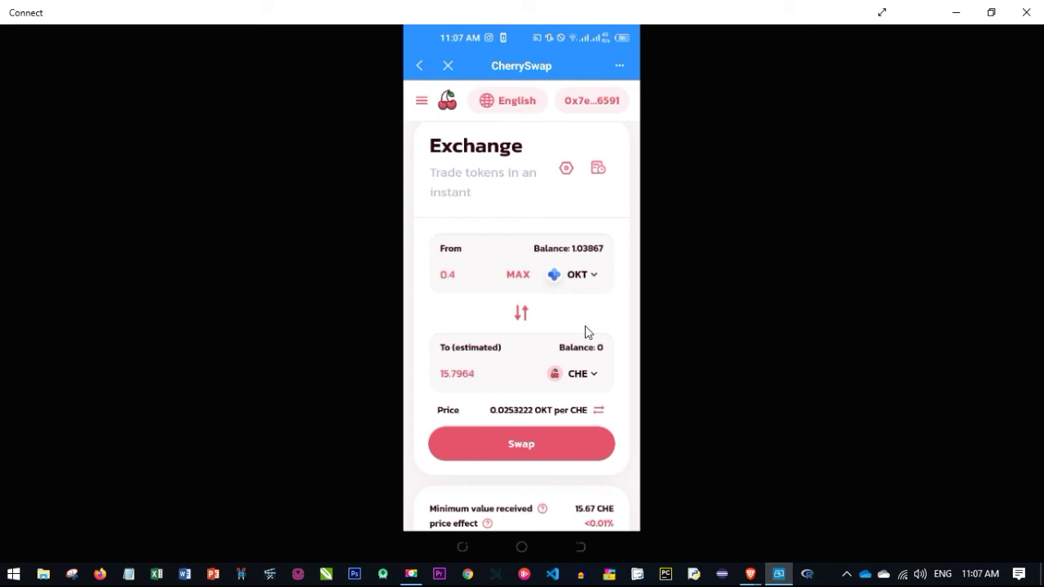
{"action": "scroll", "coordinate": [585, 328], "scroll_direction": "down", "scroll_amount": 1}
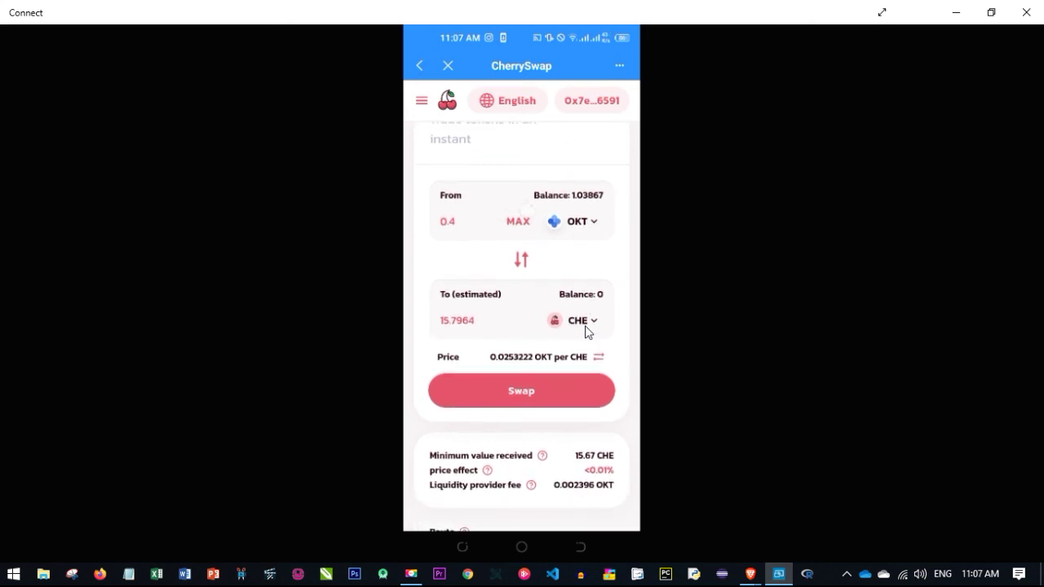
{"action": "scroll", "coordinate": [585, 327], "scroll_direction": "up", "scroll_amount": 1}
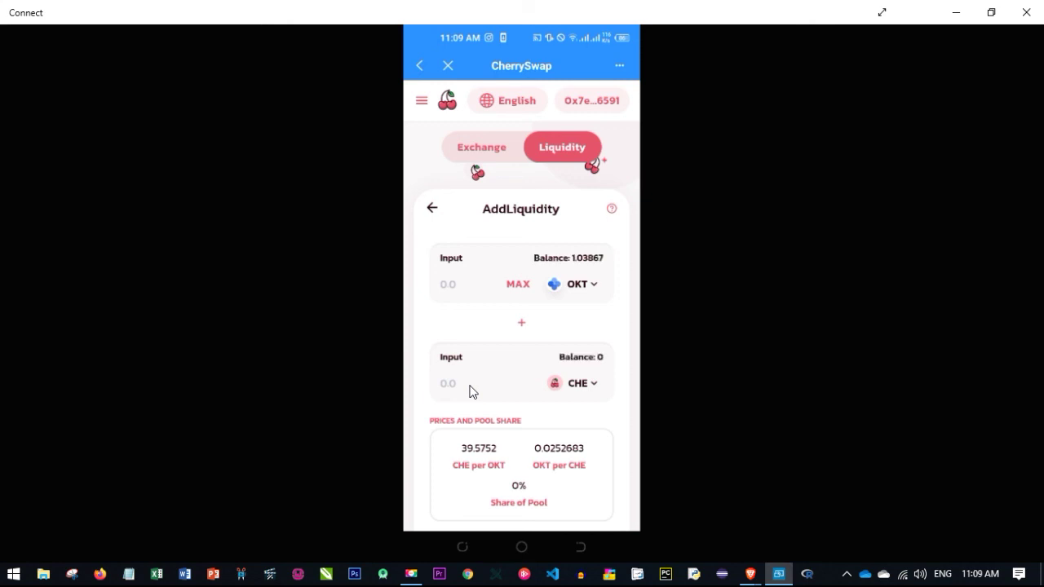
Fill in the maximum OKT amount for adding CHE-OKT liquidity and examine the prices, pool share and LP tokens in the wallet
{"action": "scroll", "coordinate": [470, 392], "scroll_direction": "down", "scroll_amount": 3}
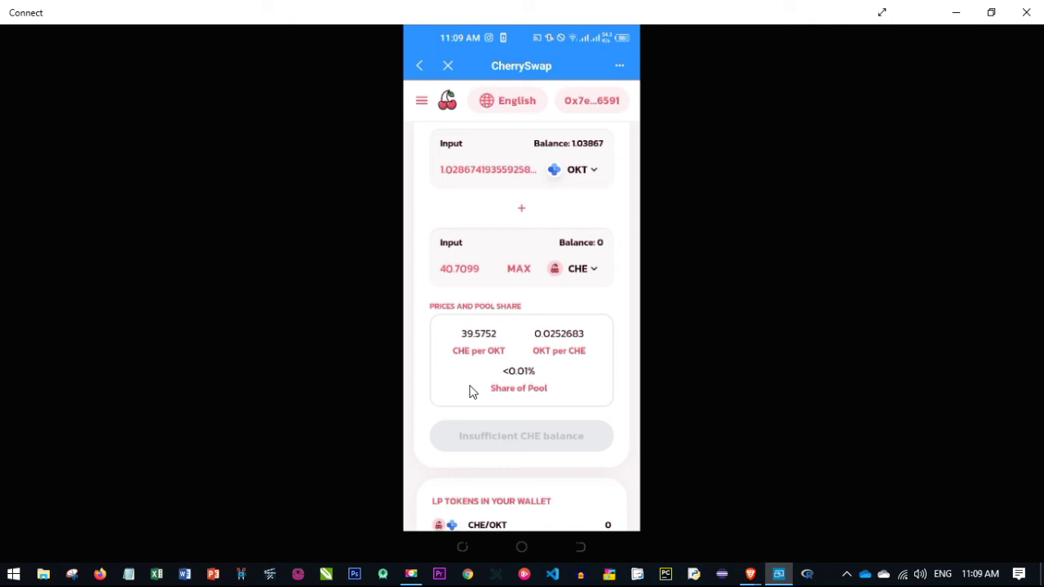
{"action": "scroll", "coordinate": [470, 391], "scroll_direction": "up", "scroll_amount": 2}
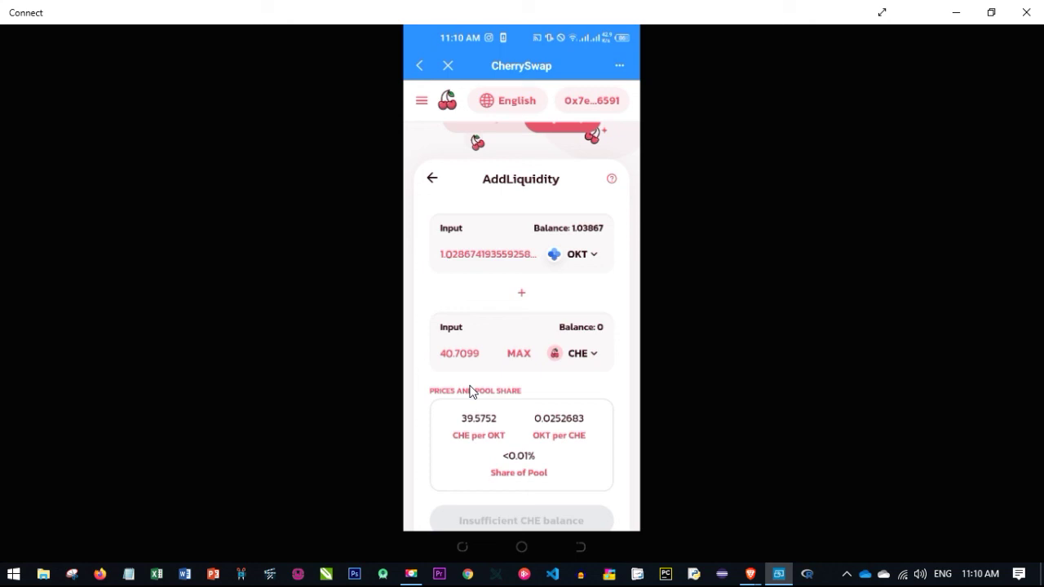
{"action": "scroll", "coordinate": [469, 392], "scroll_direction": "up", "scroll_amount": 1}
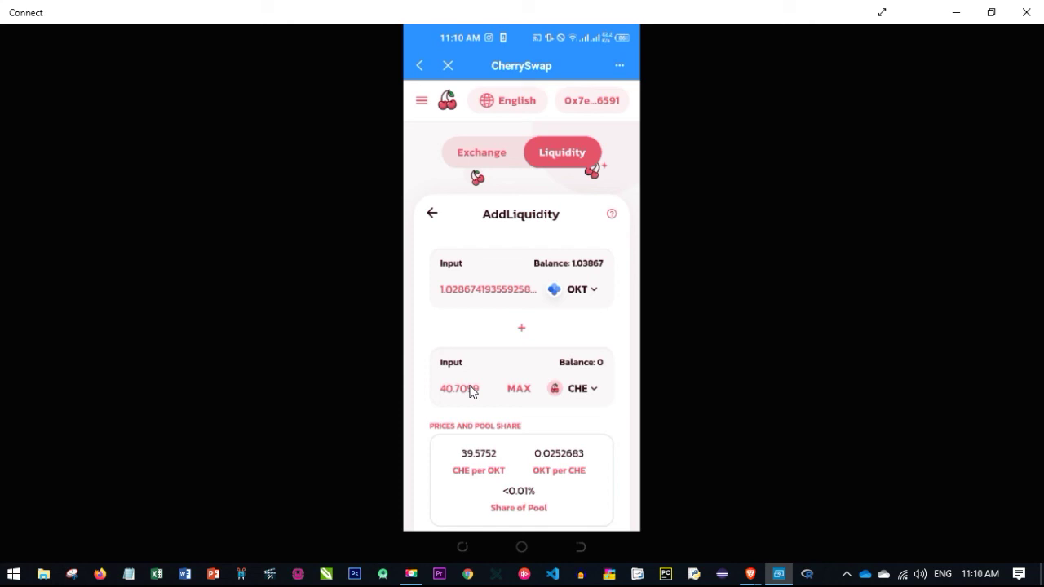
{"action": "scroll", "coordinate": [469, 392], "scroll_direction": "down", "scroll_amount": 3}
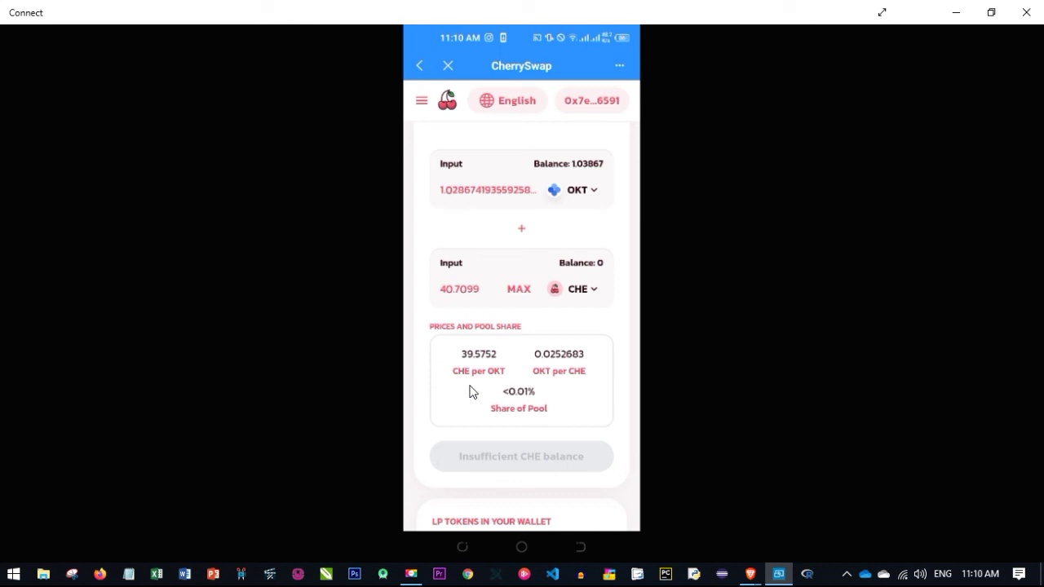
{"action": "scroll", "coordinate": [469, 391], "scroll_direction": "down", "scroll_amount": 3}
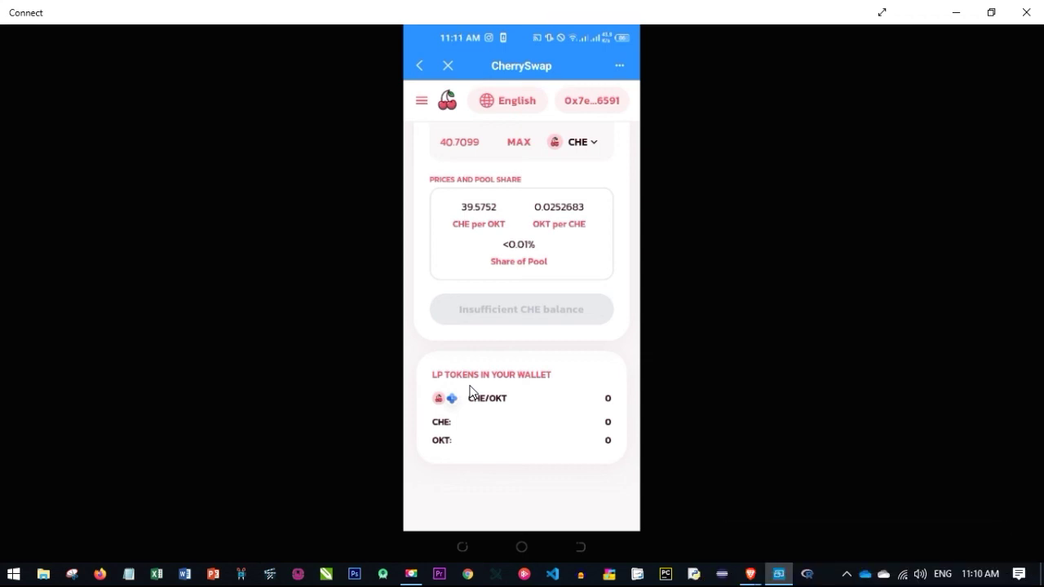
{"action": "scroll", "coordinate": [470, 392], "scroll_direction": "up", "scroll_amount": 1}
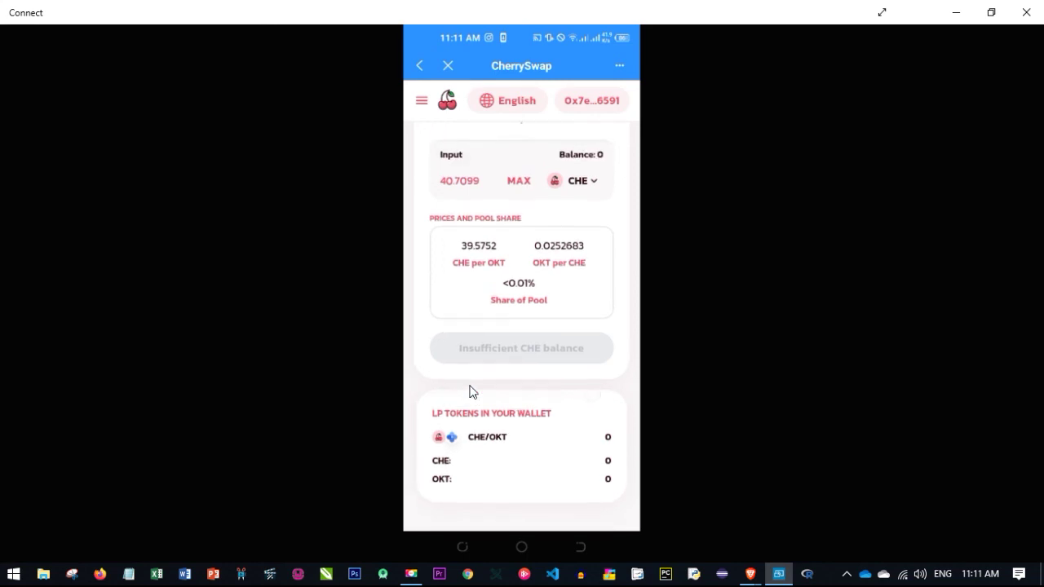